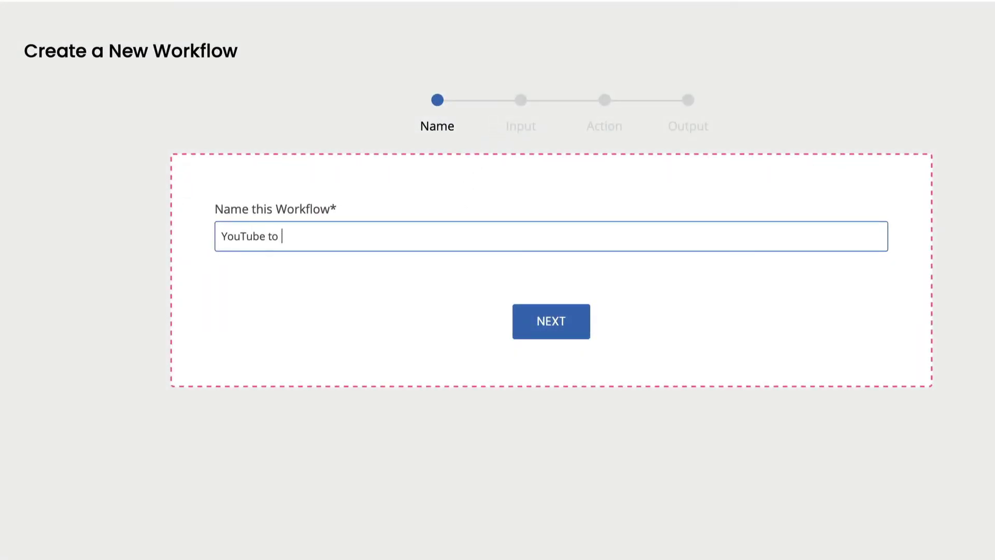
Step: Create the 'YouTube to GDrive' workflow: YouTube input, Snippets upload action, Google Drive output
text(ive)
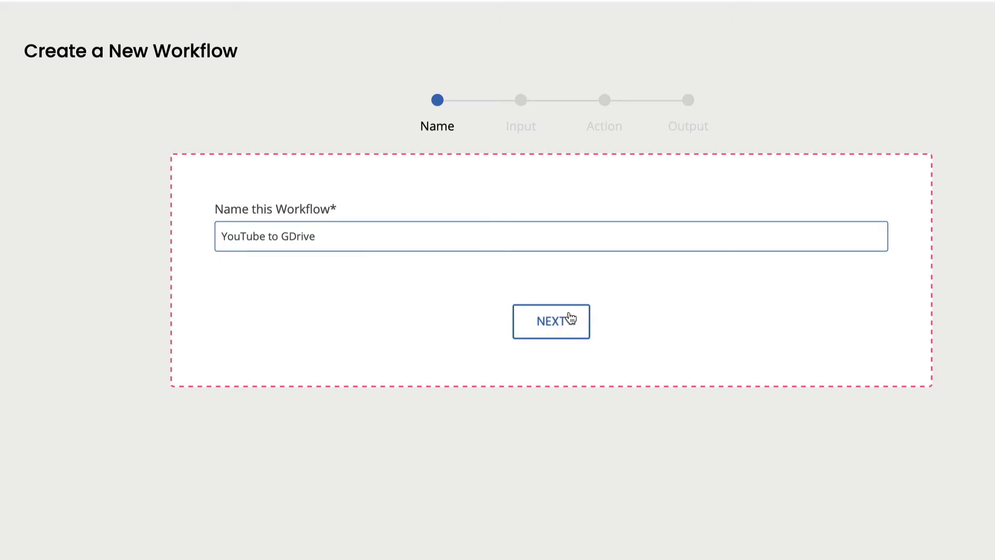
click(568, 318)
click(450, 239)
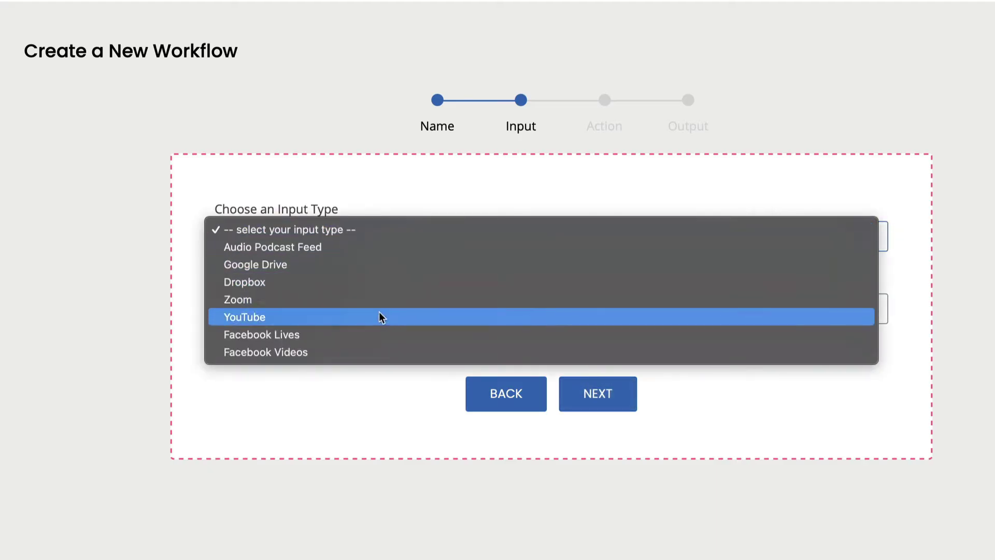
click(367, 317)
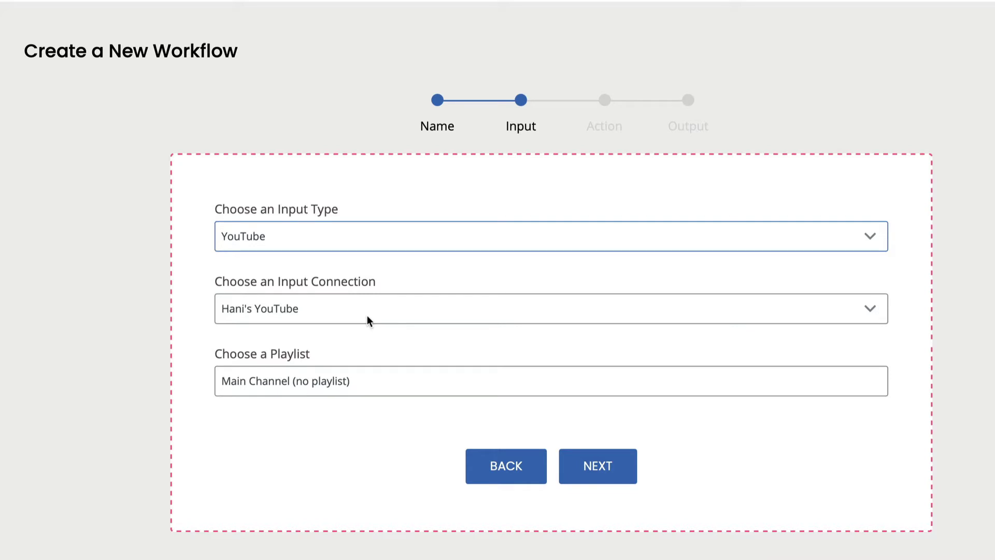
click(595, 466)
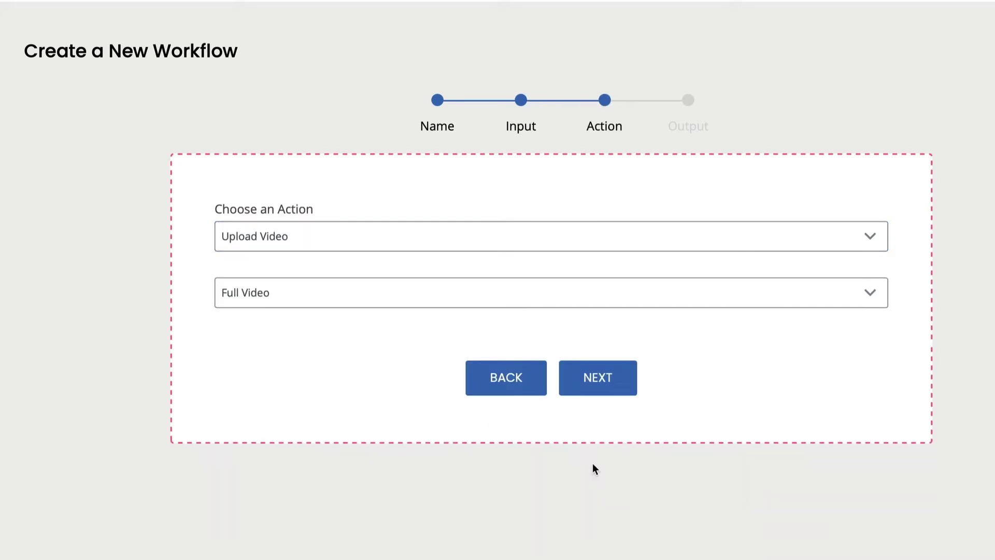
click(534, 296)
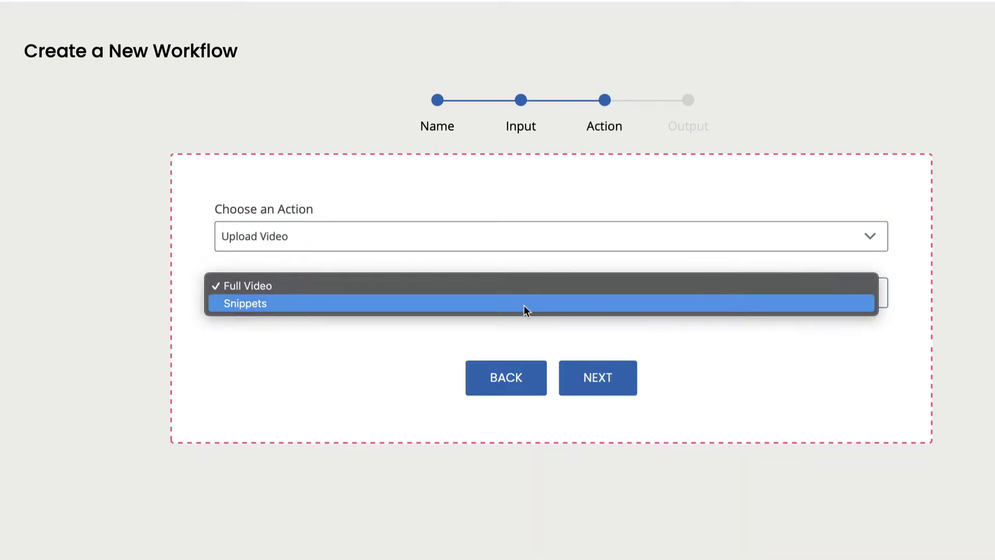
click(524, 307)
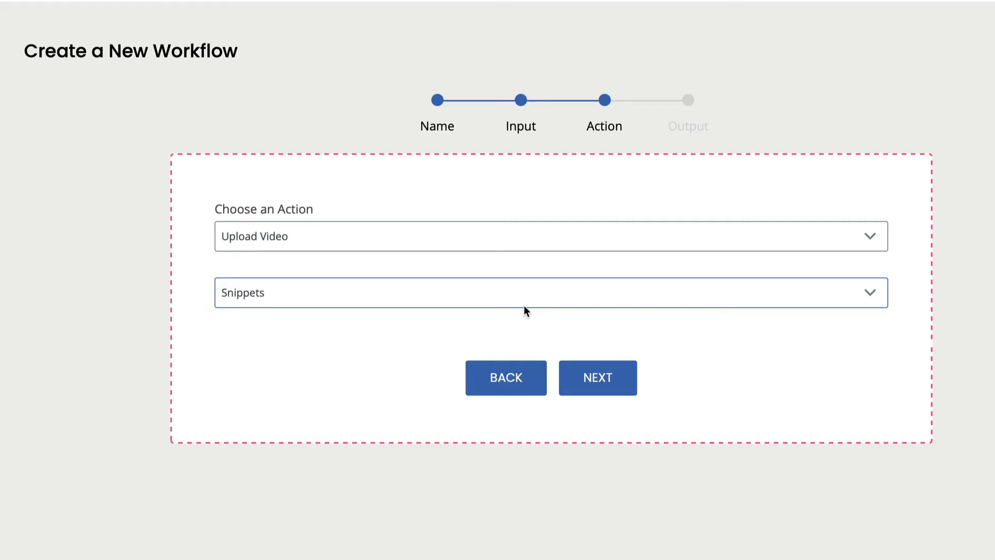
click(613, 381)
click(486, 237)
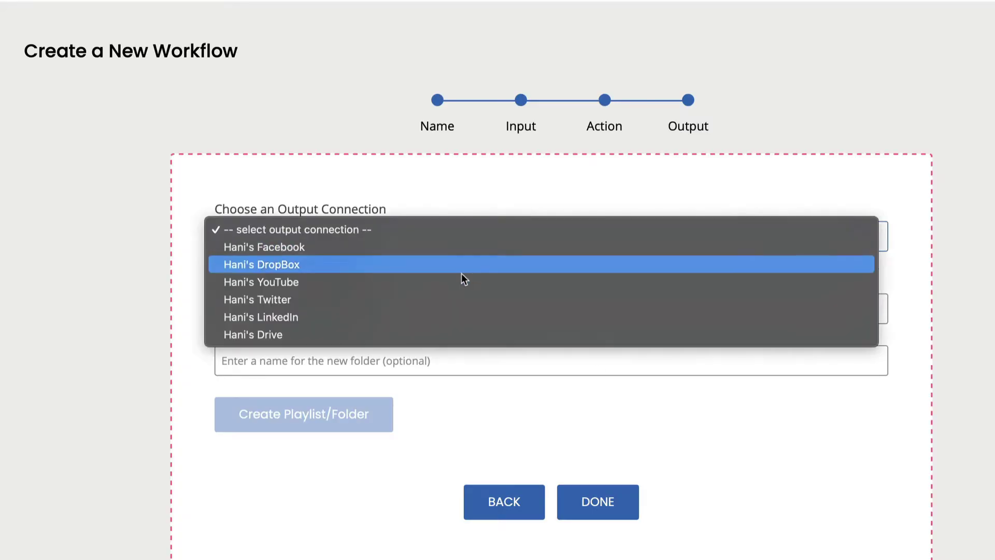
click(422, 333)
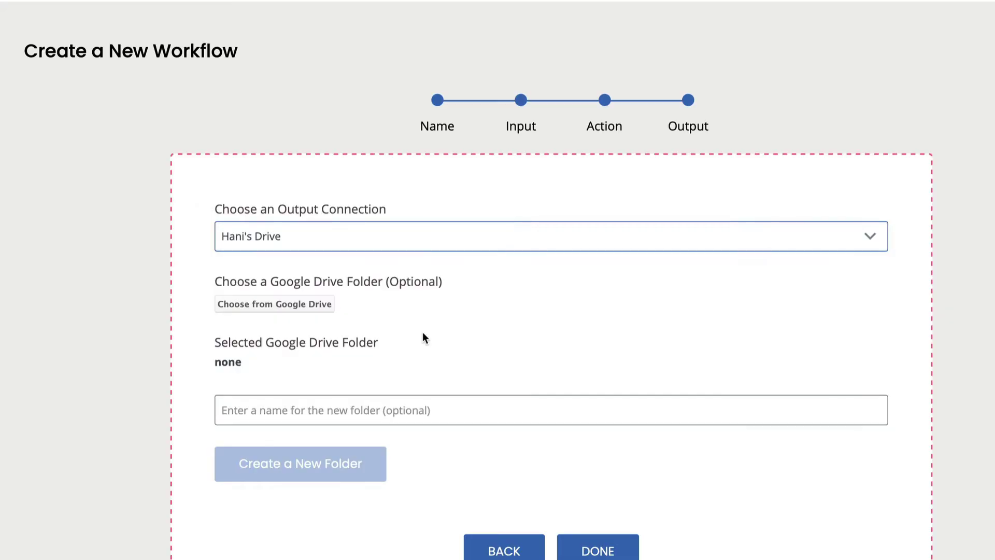
click(605, 551)
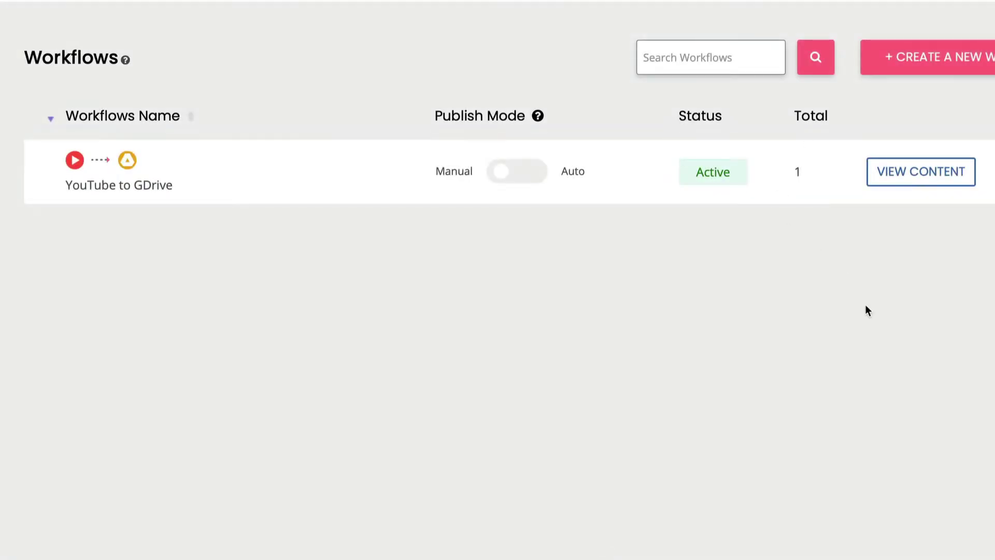
Step: Set YouTube to GDrive to Square style with My Square Template and burned-in captions, then save
click(969, 171)
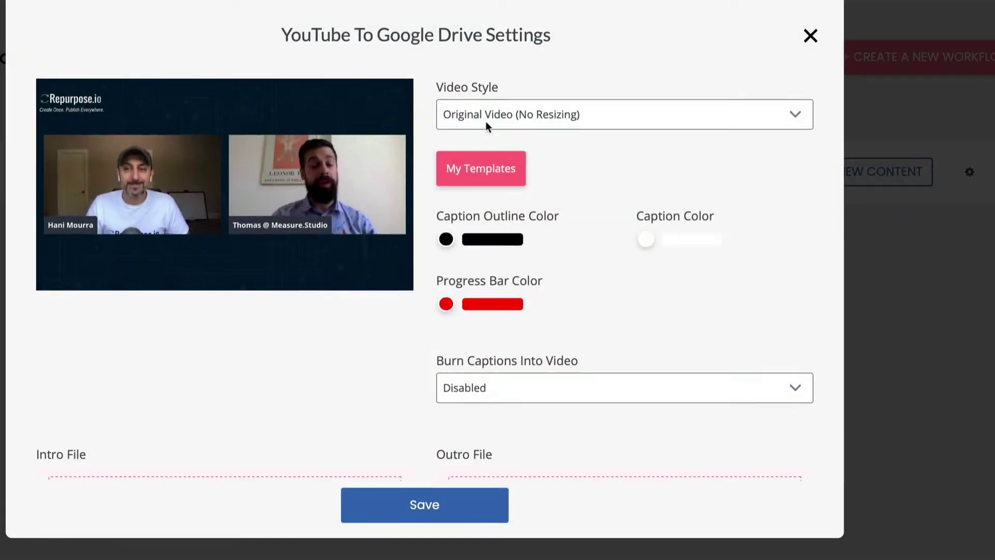
click(481, 114)
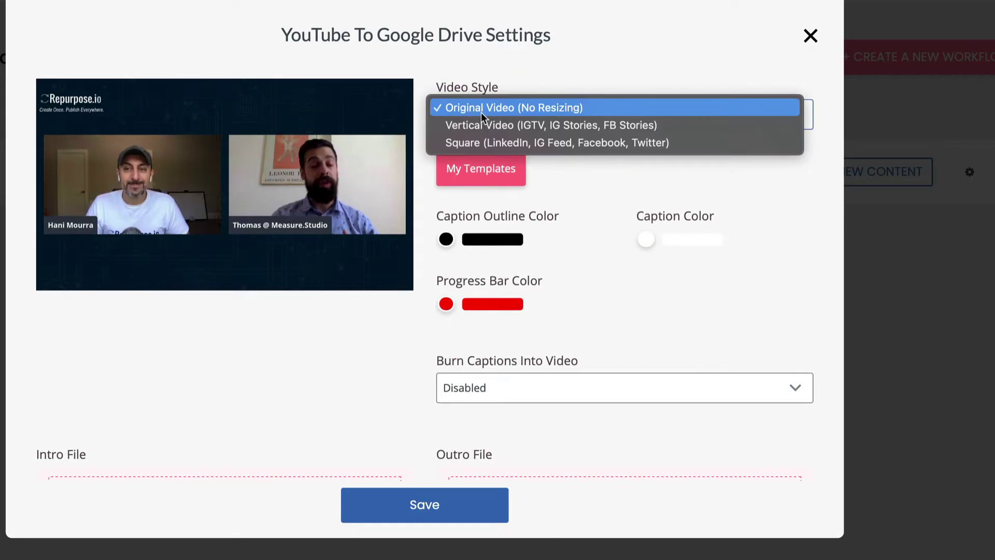
click(475, 141)
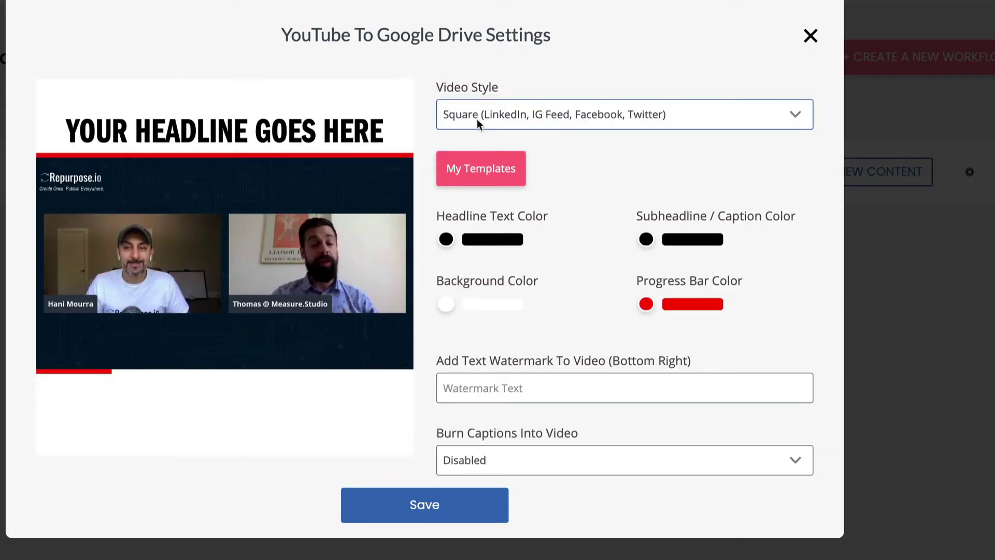
click(487, 178)
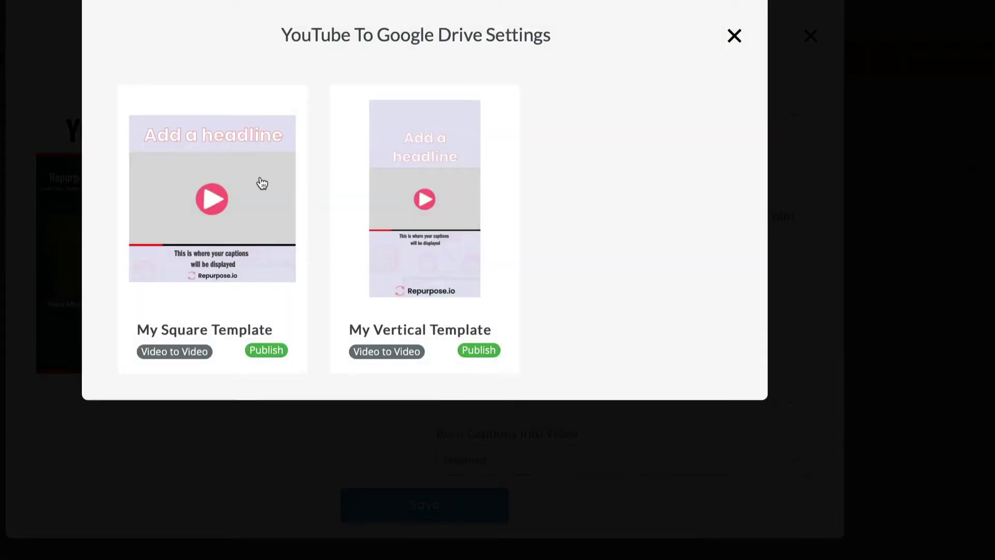
click(261, 182)
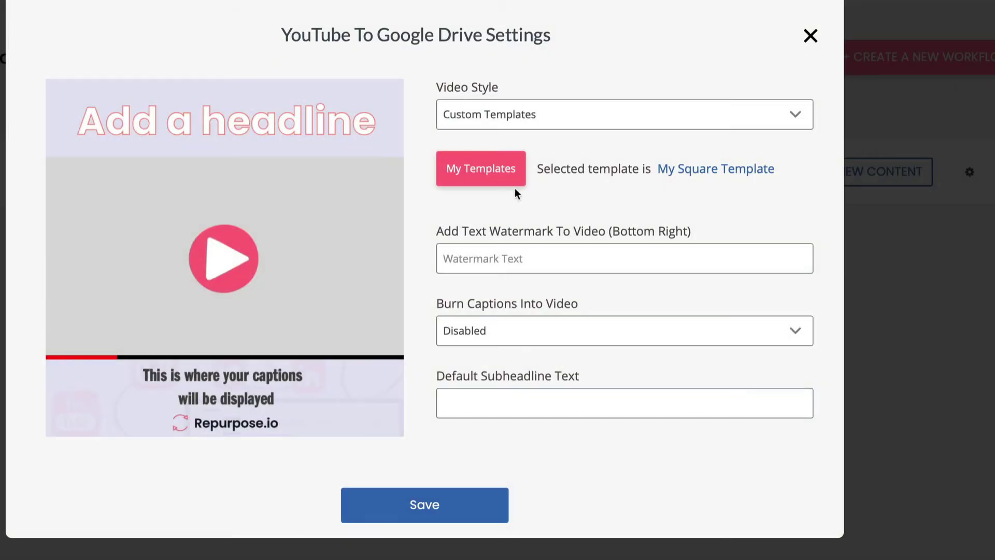
click(521, 342)
click(512, 341)
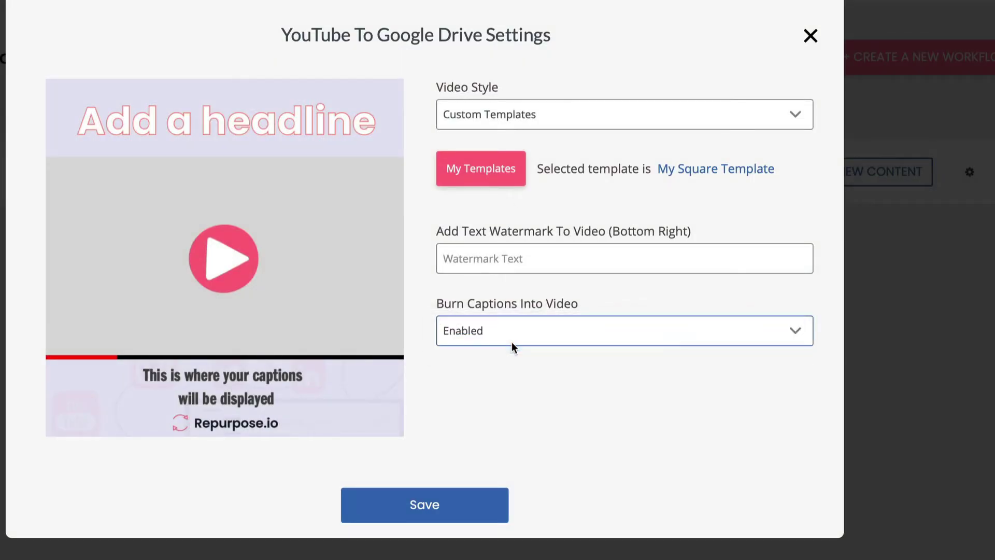
click(435, 508)
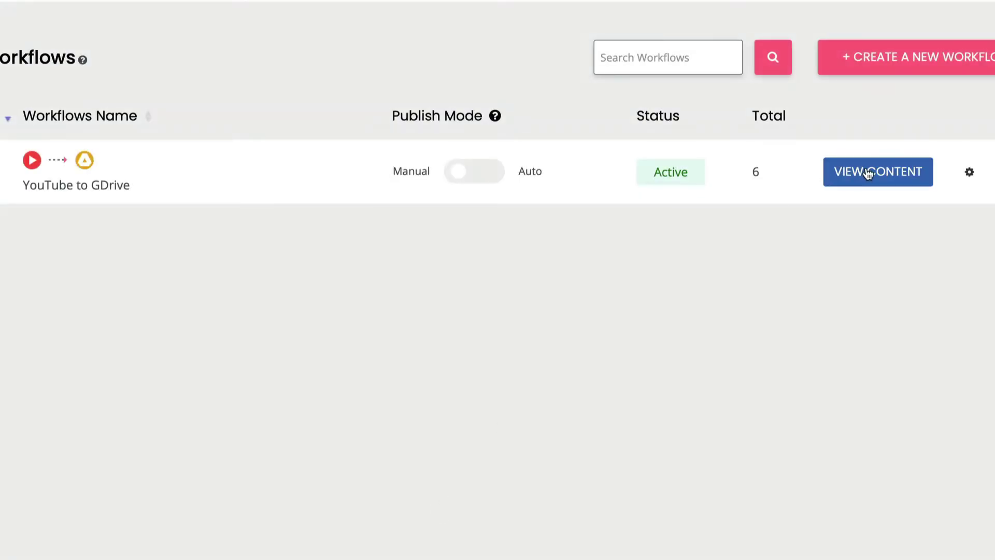
Step: Create a 55-second snippet of The Legend of the Cherry Blossom Soldiers starting at 00:00:05
click(863, 176)
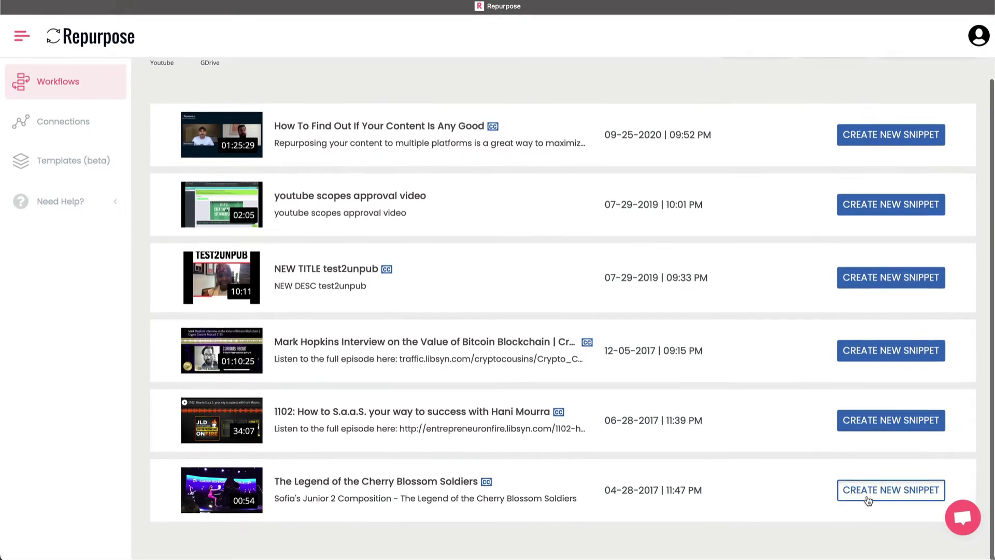
click(867, 495)
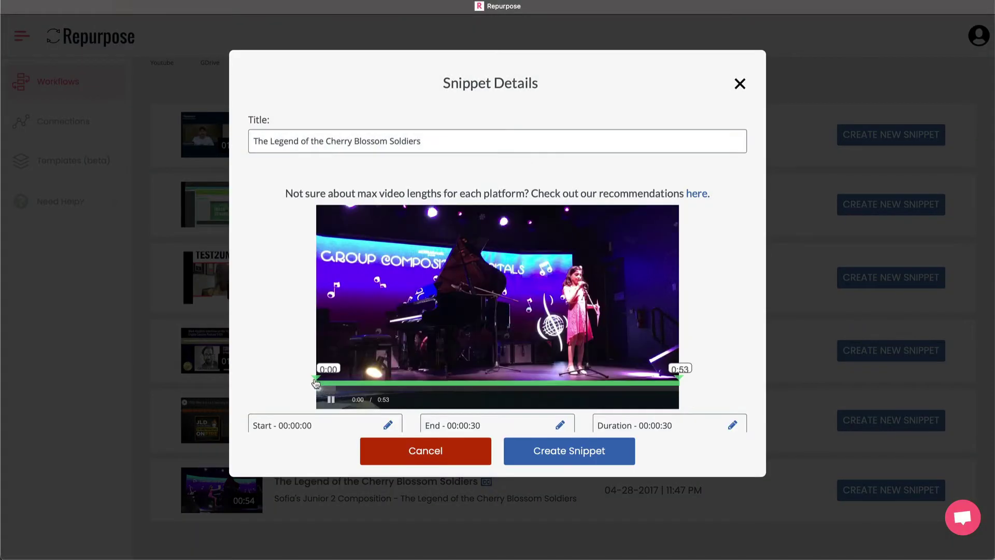
drag(318, 378, 354, 379)
drag(679, 378, 415, 386)
scroll(570, 404, down, 2)
click(732, 375)
double_click(688, 375)
text(55)
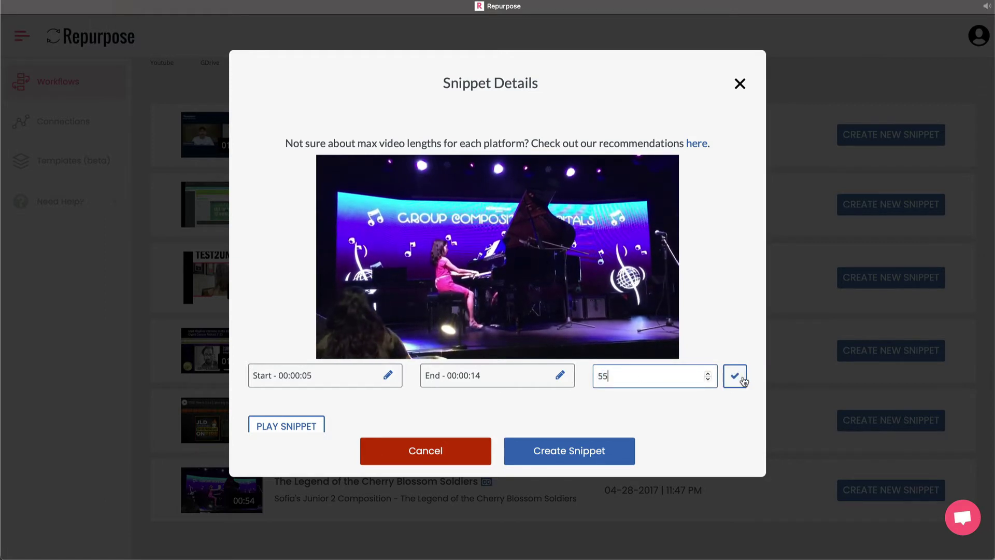
click(742, 379)
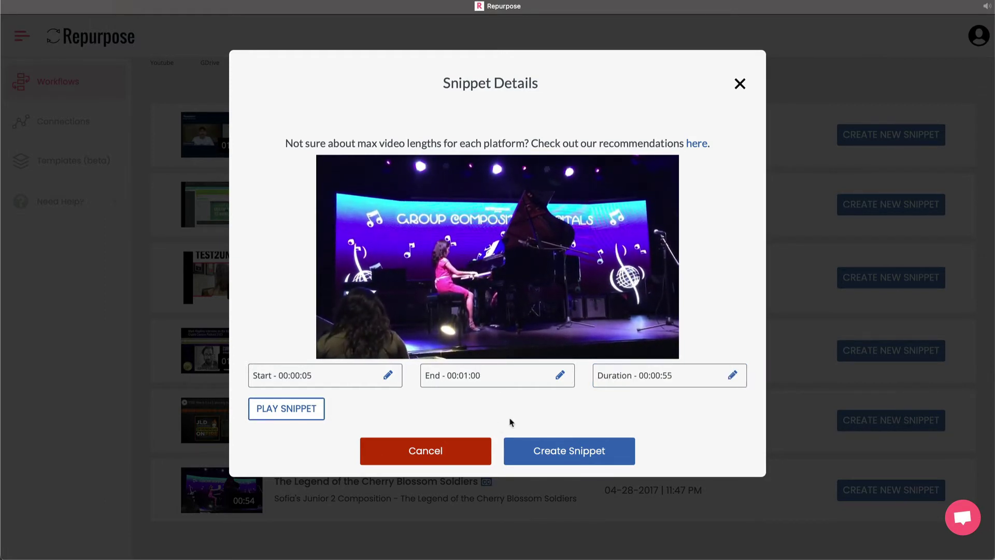
click(579, 456)
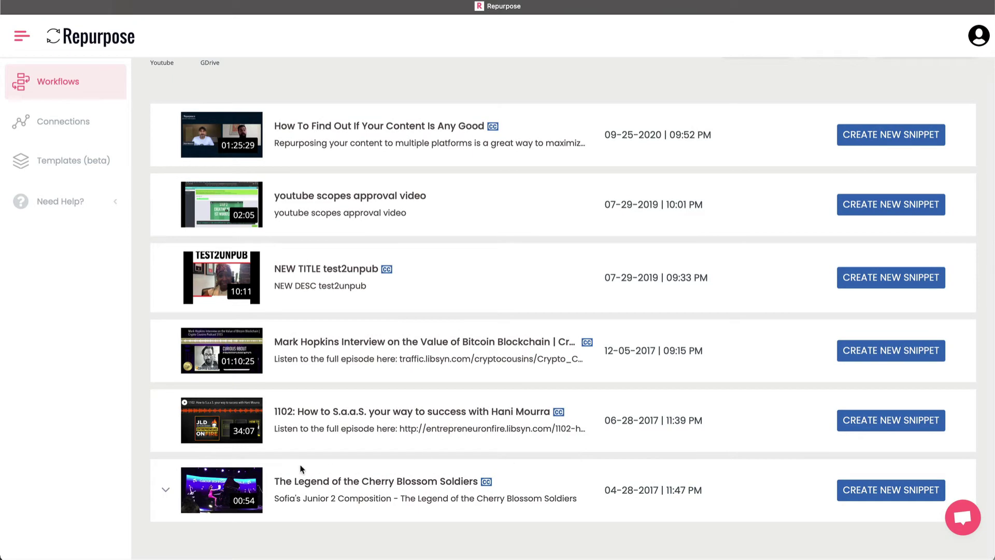
Step: Expand the Cherry Blossom video row to reveal its new snippet
click(166, 489)
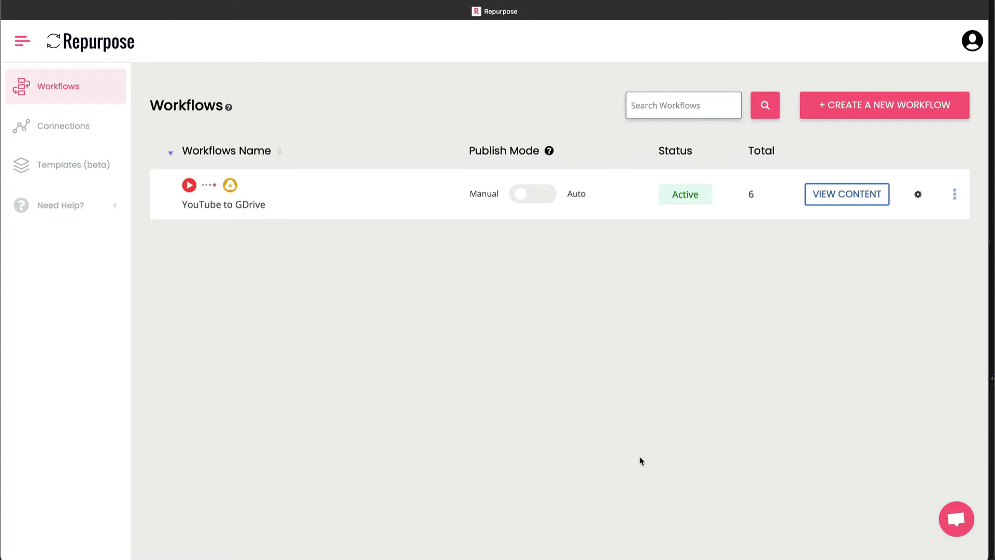
Step: Start a new workflow named 'YouTube to Instagram' with YouTube as the input
click(868, 115)
click(507, 244)
text(YouTube )
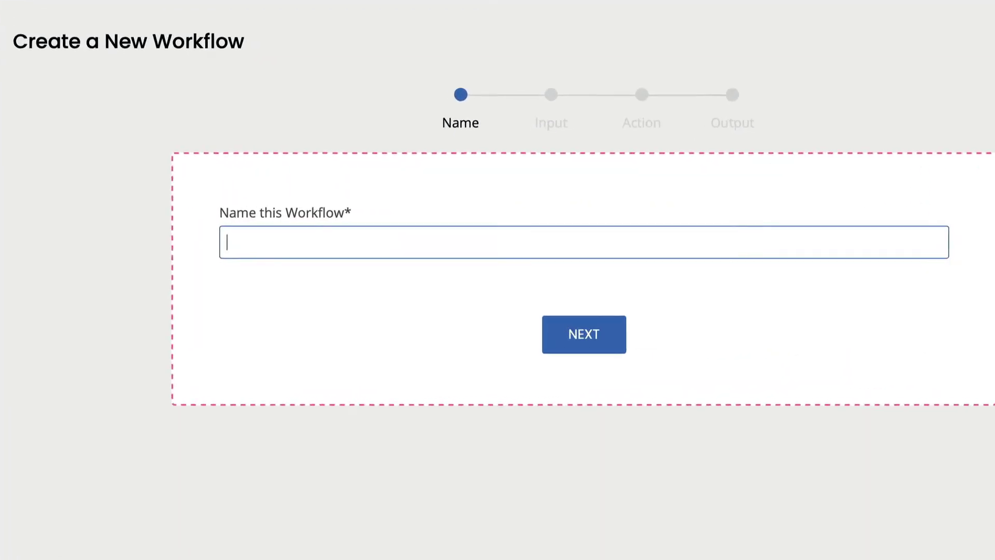
text(to Instagram)
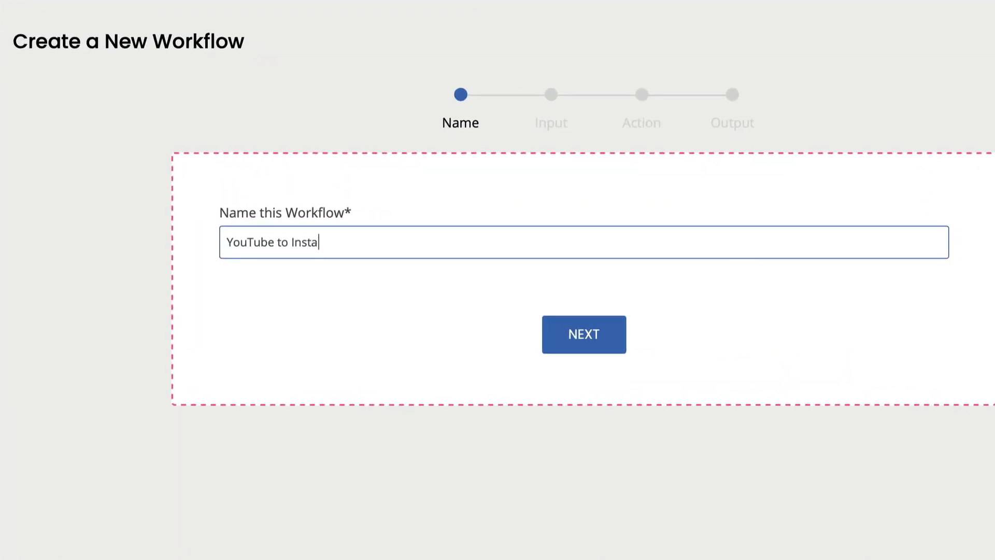
click(619, 320)
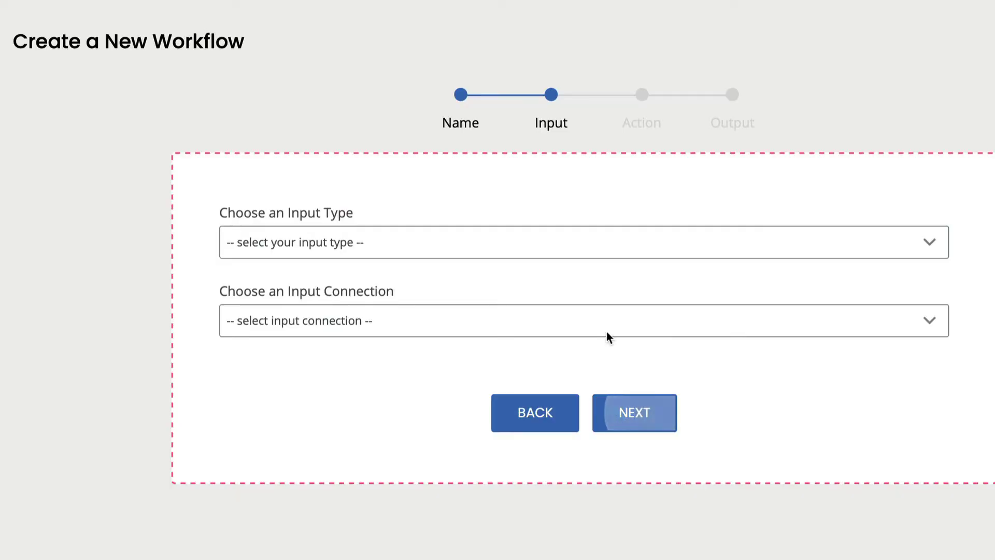
click(446, 242)
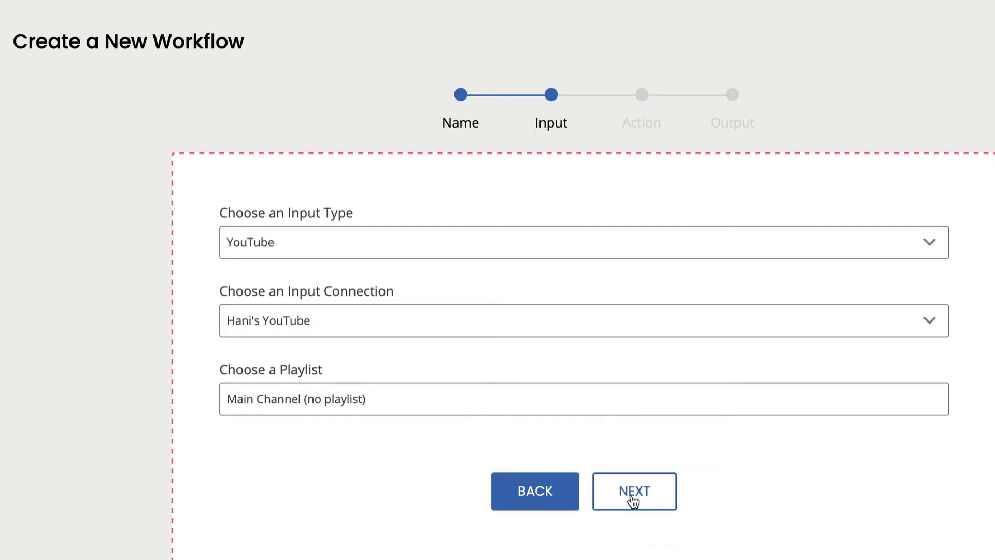
click(633, 499)
Step: Choose Snippets as the action and the Instagram business account as the output
click(396, 300)
click(390, 319)
click(596, 396)
click(346, 234)
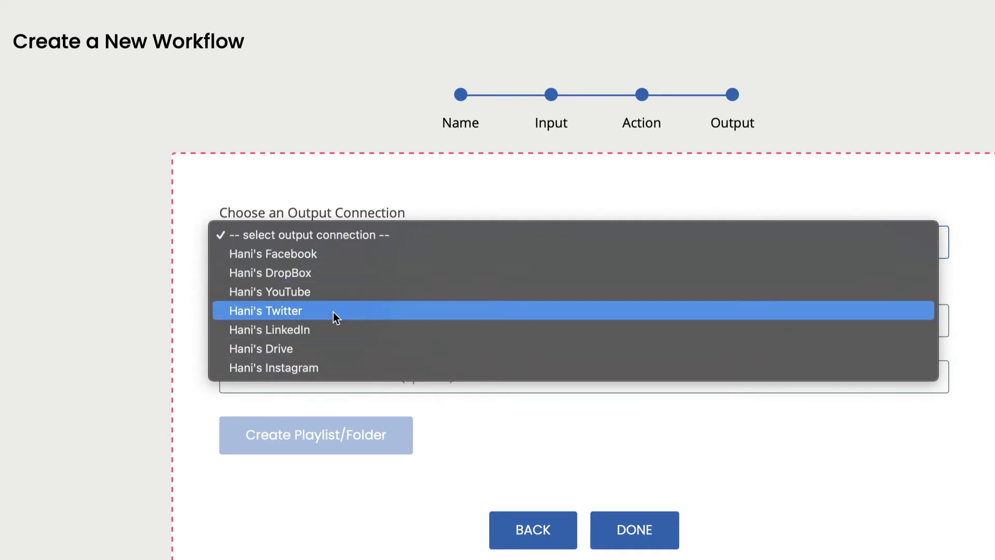
key(Escape)
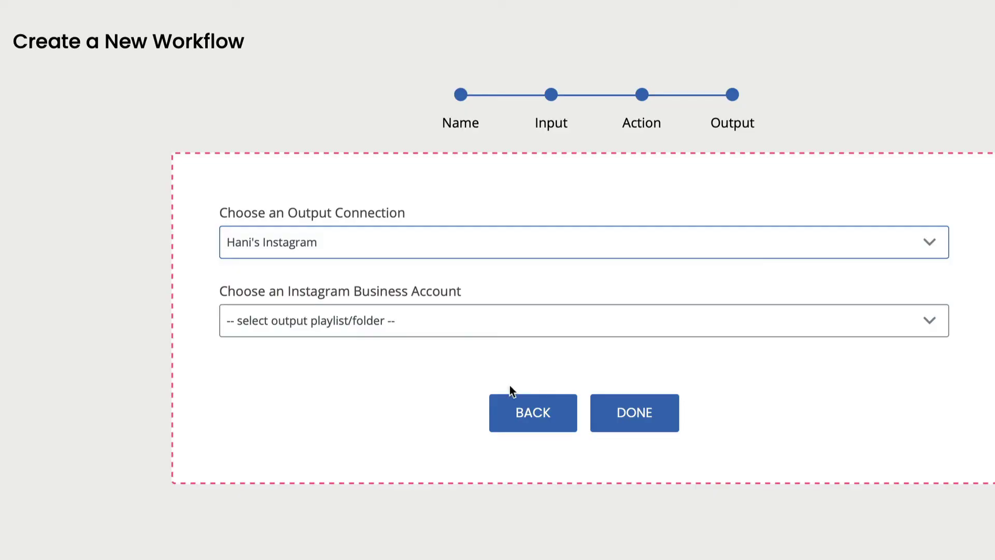
click(482, 321)
click(475, 346)
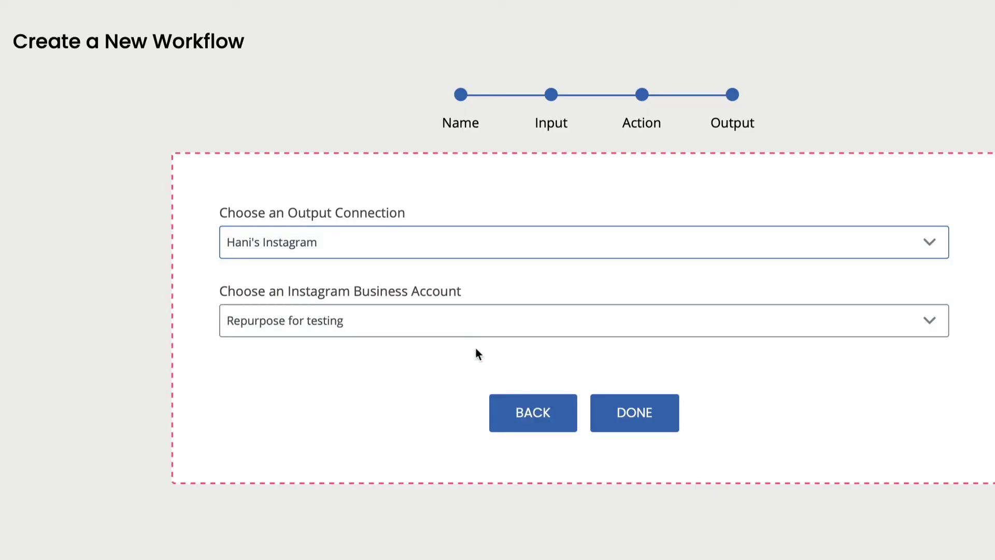
click(628, 412)
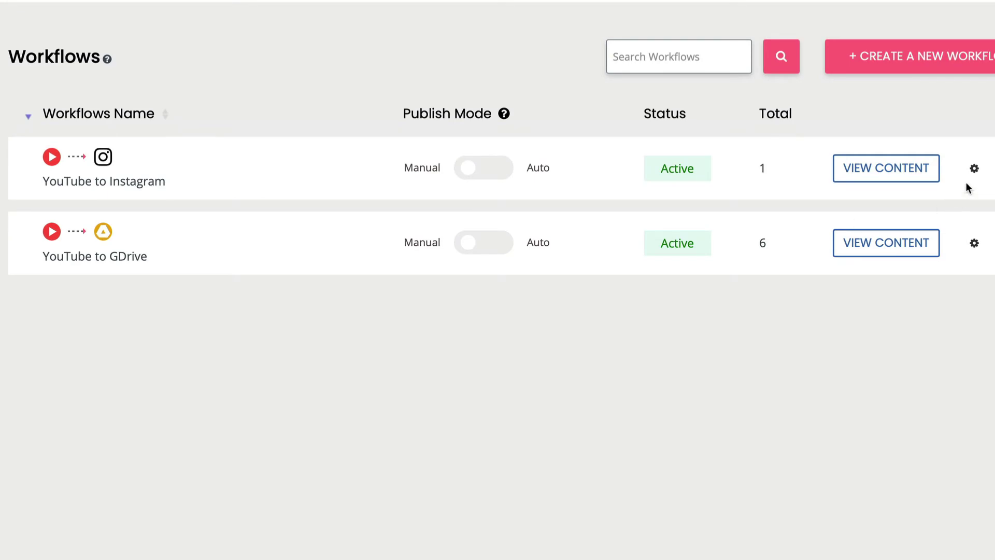
Step: Give YouTube to Instagram the Square style, My Square Template and burned-in captions
click(974, 168)
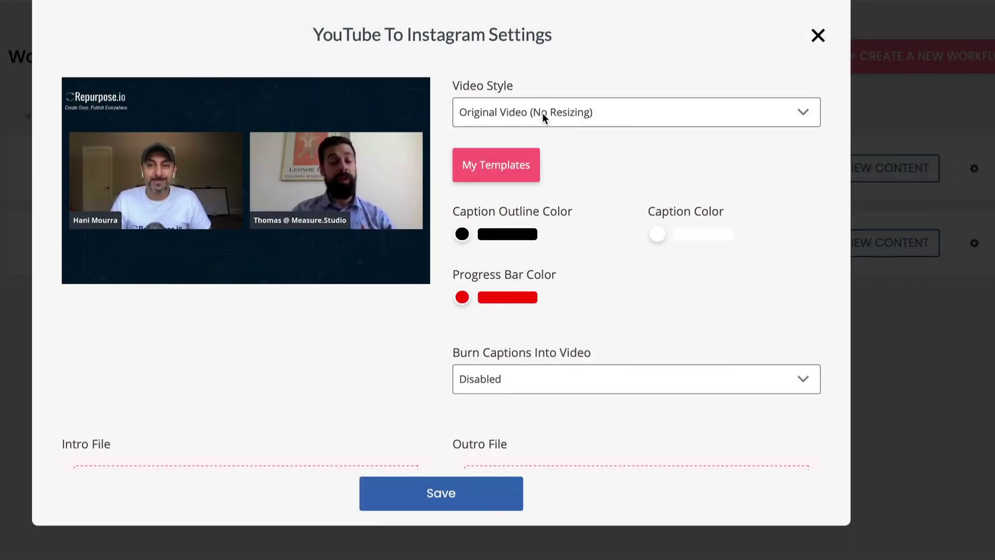
click(538, 112)
click(525, 122)
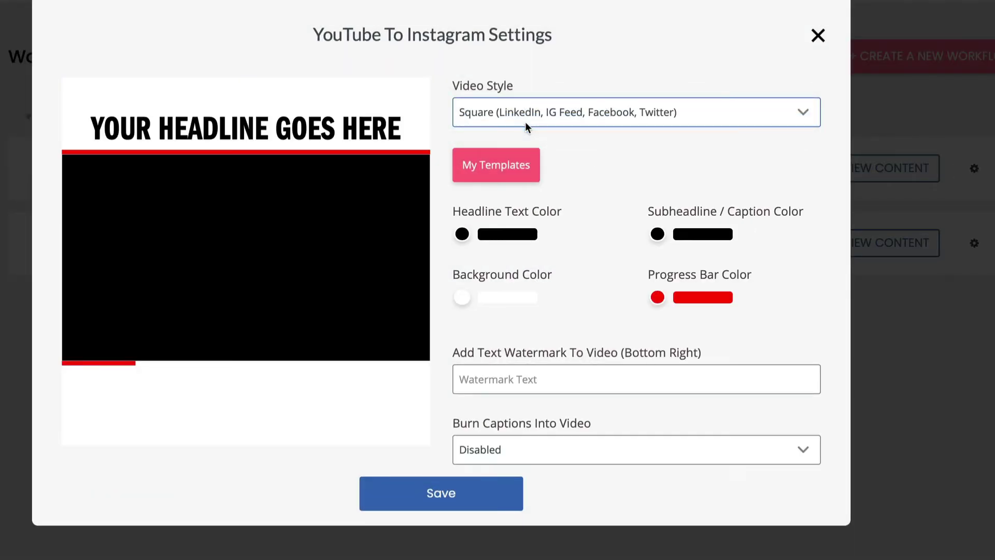
click(501, 163)
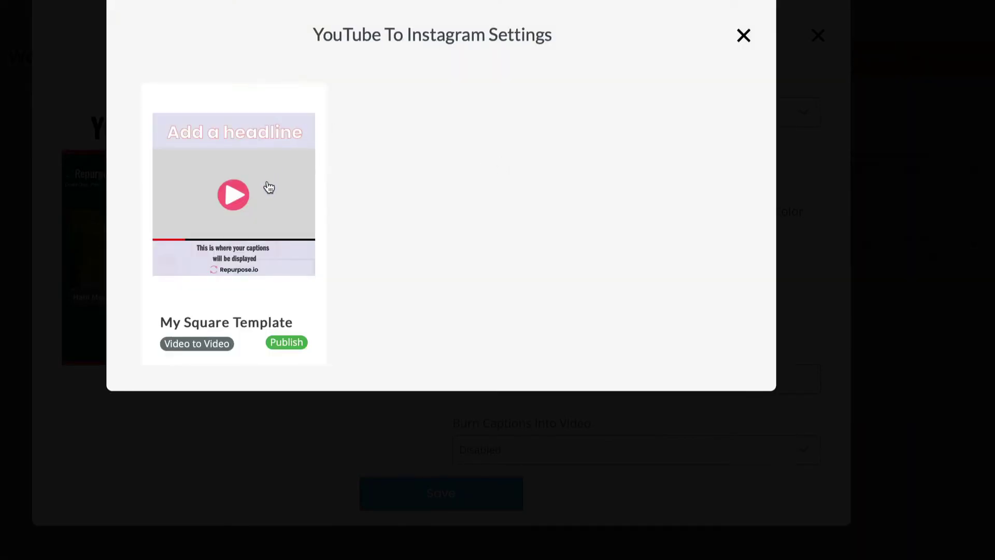
click(268, 186)
click(505, 325)
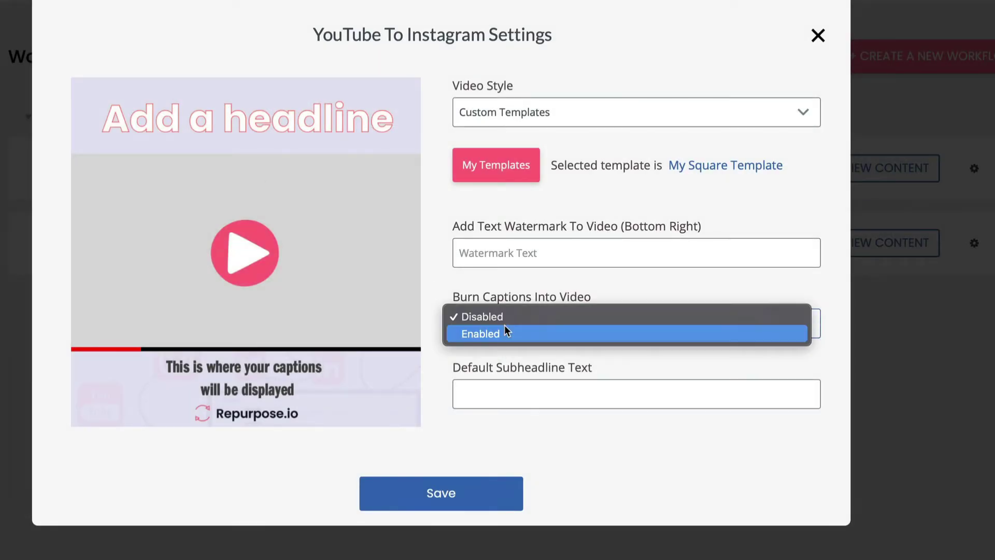
click(500, 331)
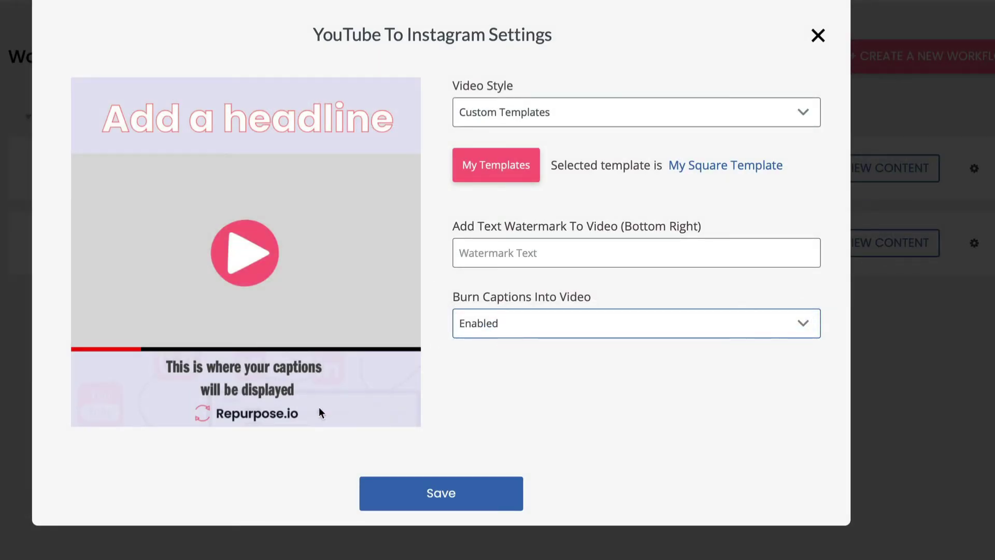
Step: Turn Auto Sync Snippets on, set the snippet duration to 55 seconds, and save
scroll(443, 421, down, 4)
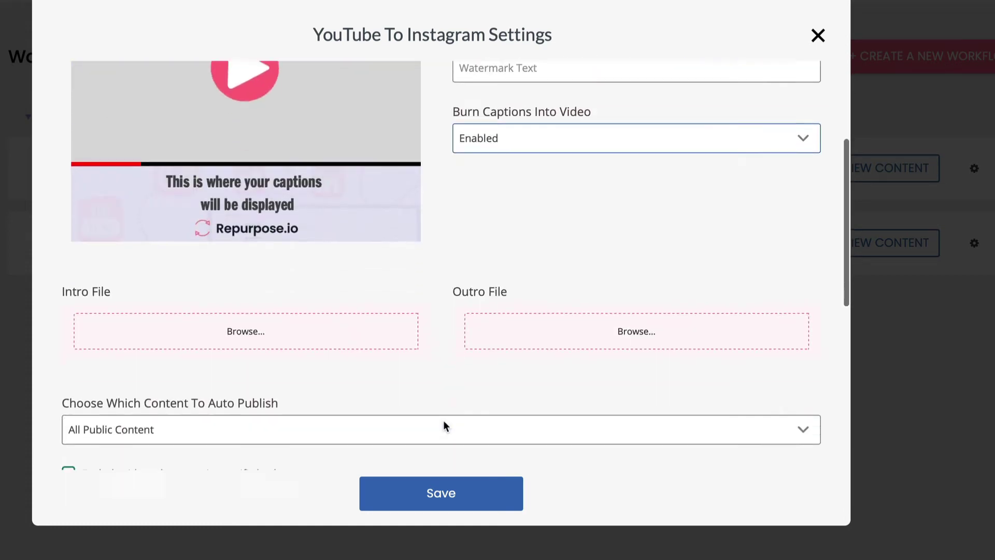
scroll(444, 424, down, 5)
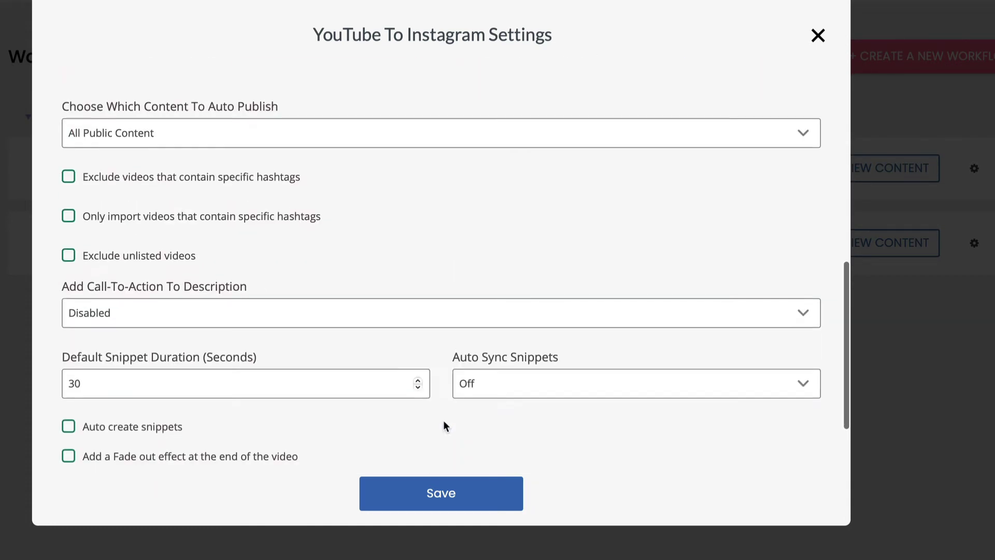
scroll(444, 422, down, 1)
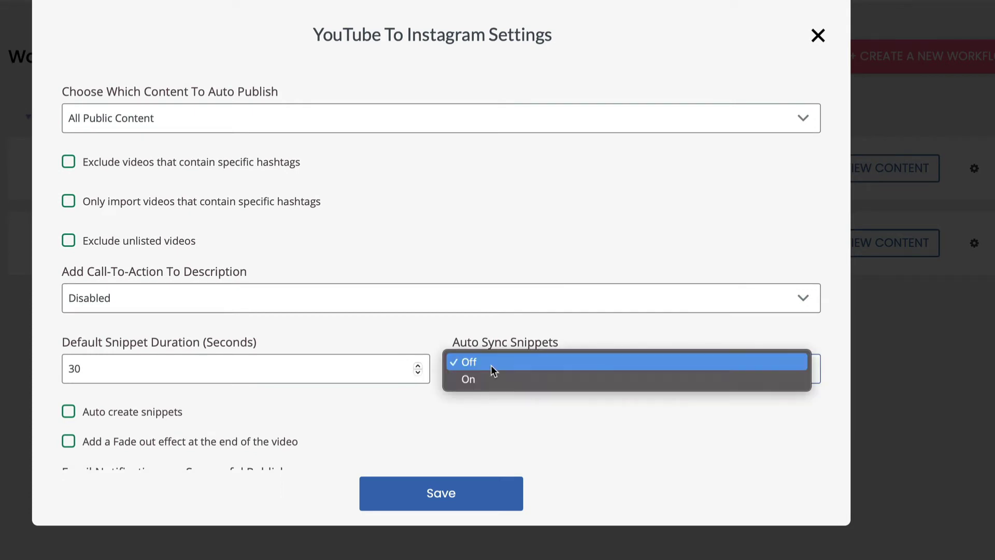
click(488, 377)
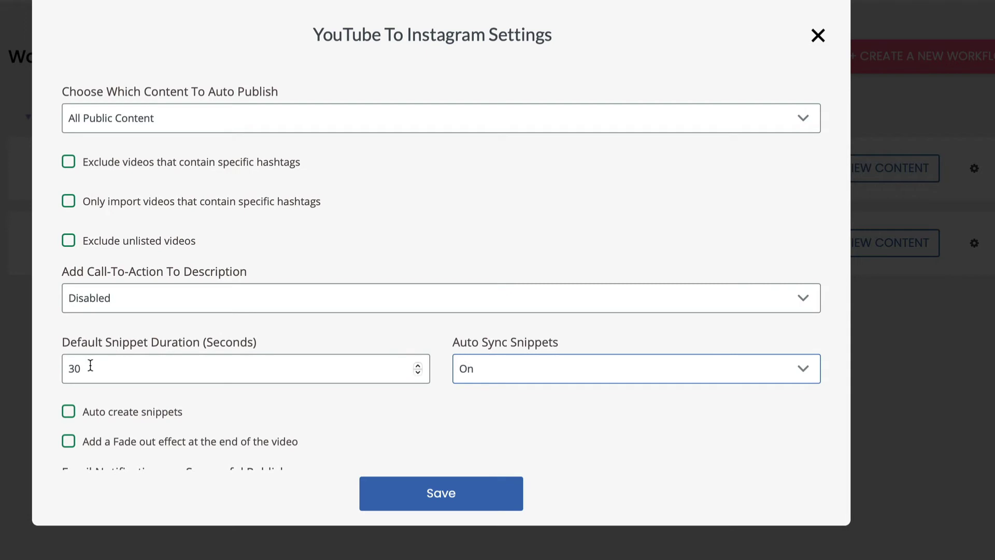
drag(72, 370, 49, 365)
text(55)
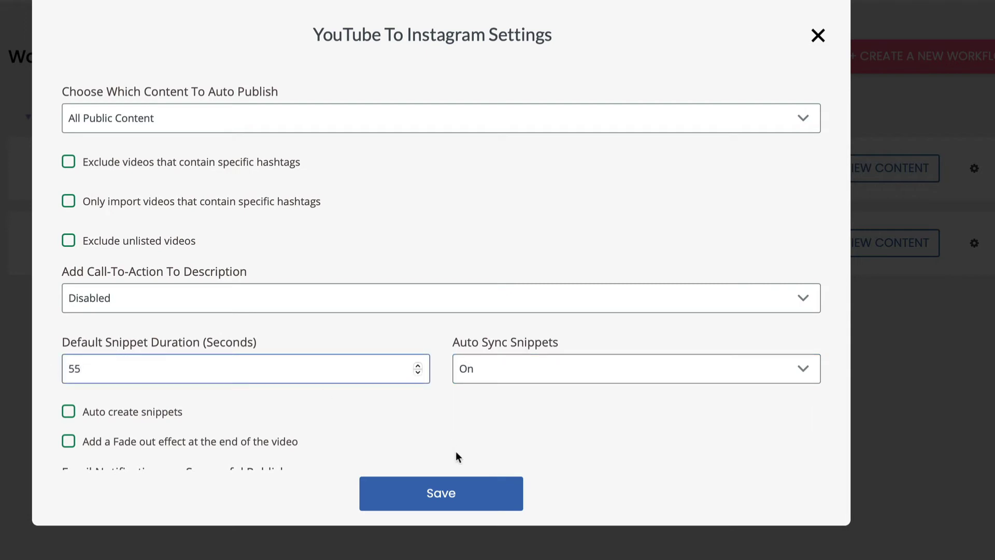
click(471, 497)
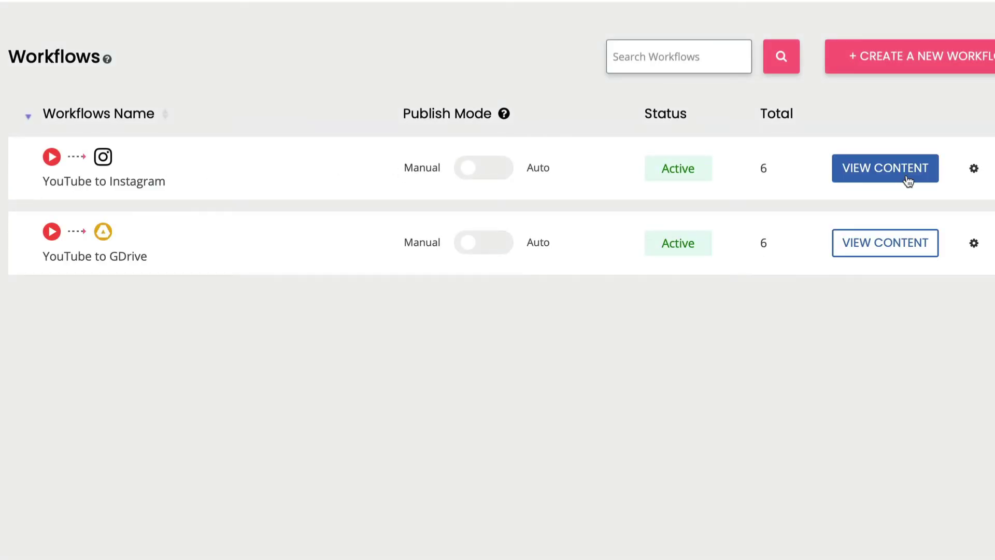
Step: Start a new workflow named 'YouTube to LinkedIn' with YouTube as the input
click(916, 61)
click(526, 228)
text(YouTube to LinkedIN)
key(BackSpace)
text(n)
click(547, 313)
click(386, 231)
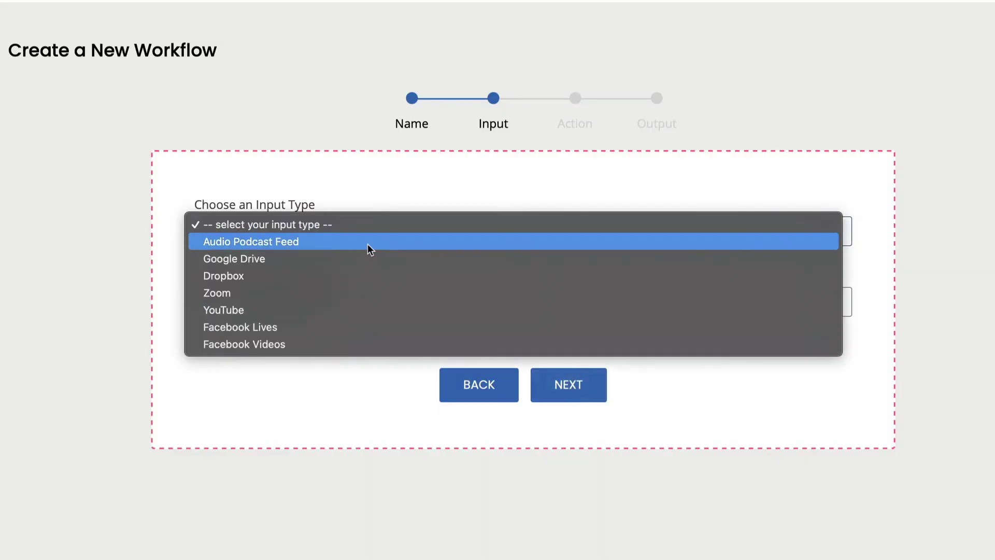
click(298, 310)
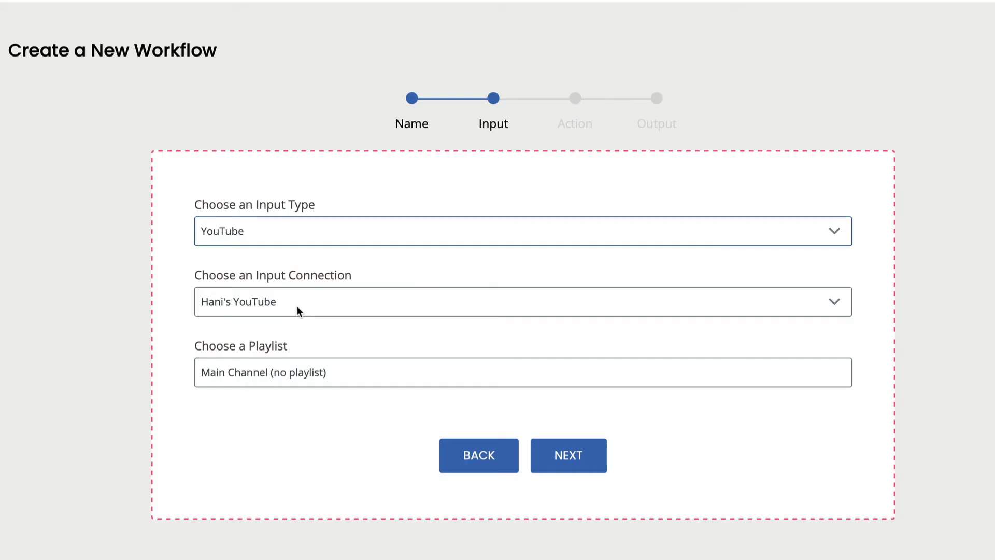
Step: Choose Snippets as the action and a LinkedIn company page as the output
click(565, 469)
click(359, 287)
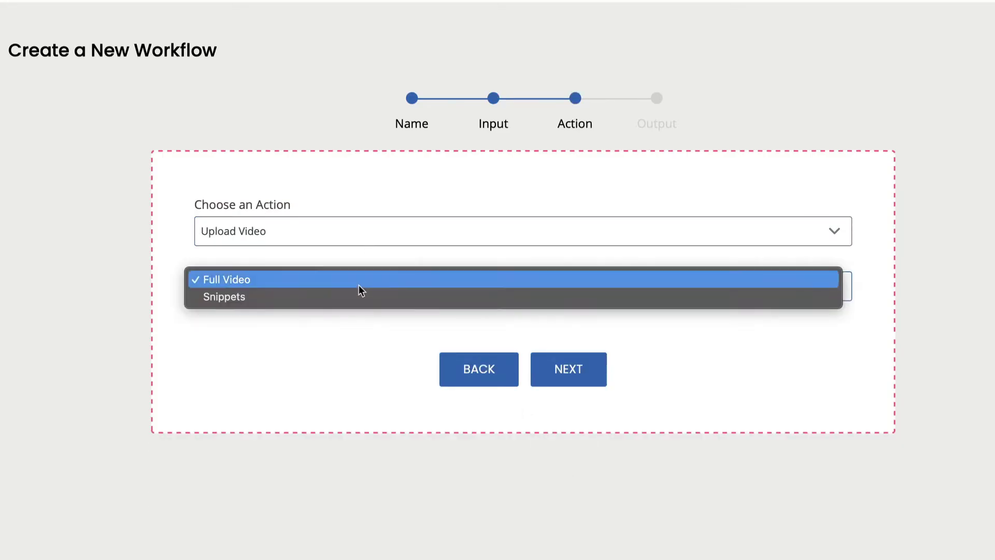
click(567, 379)
click(320, 230)
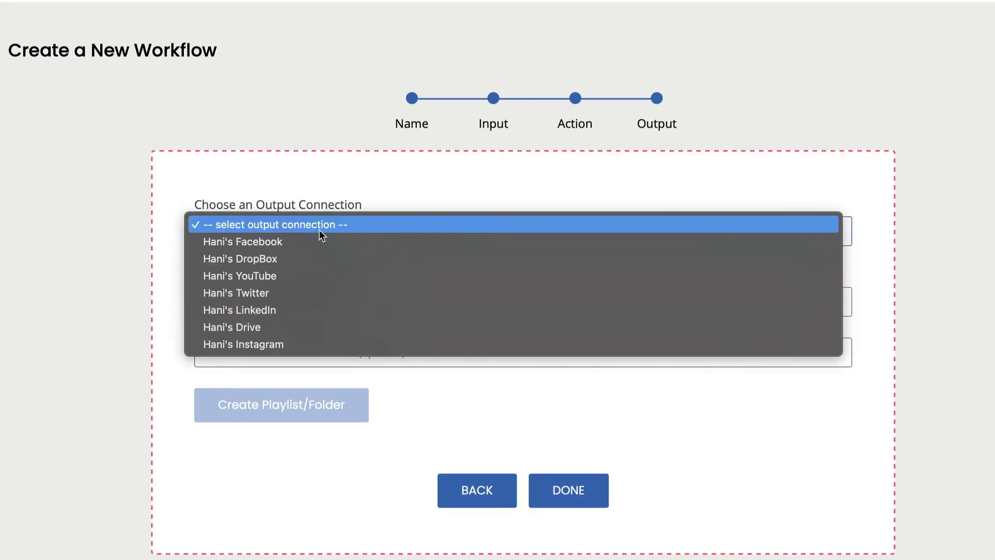
click(266, 311)
click(361, 374)
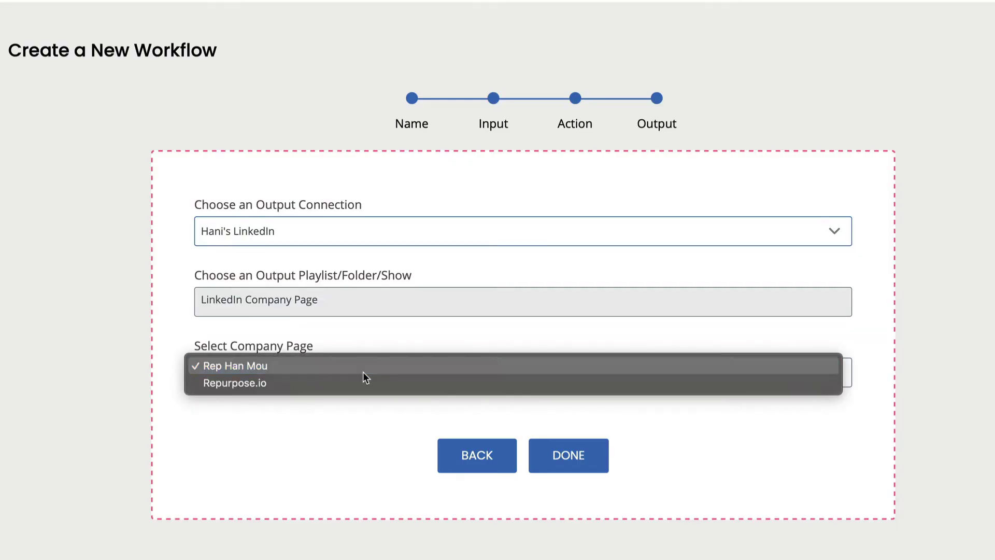
click(318, 369)
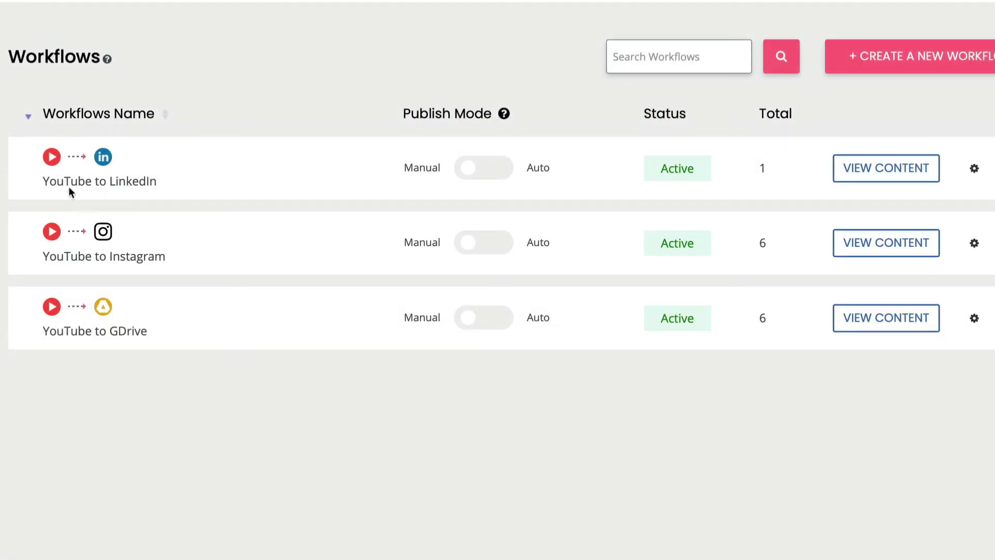
Step: In YouTube To LinkedIn settings, apply My Square Template, enable burned captions, and turn Auto Sync on
click(973, 170)
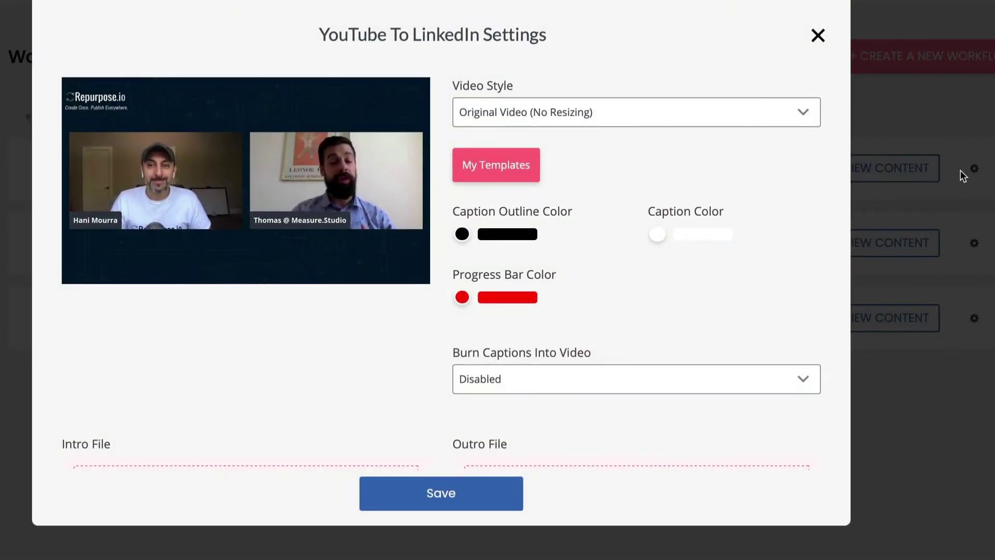
click(511, 167)
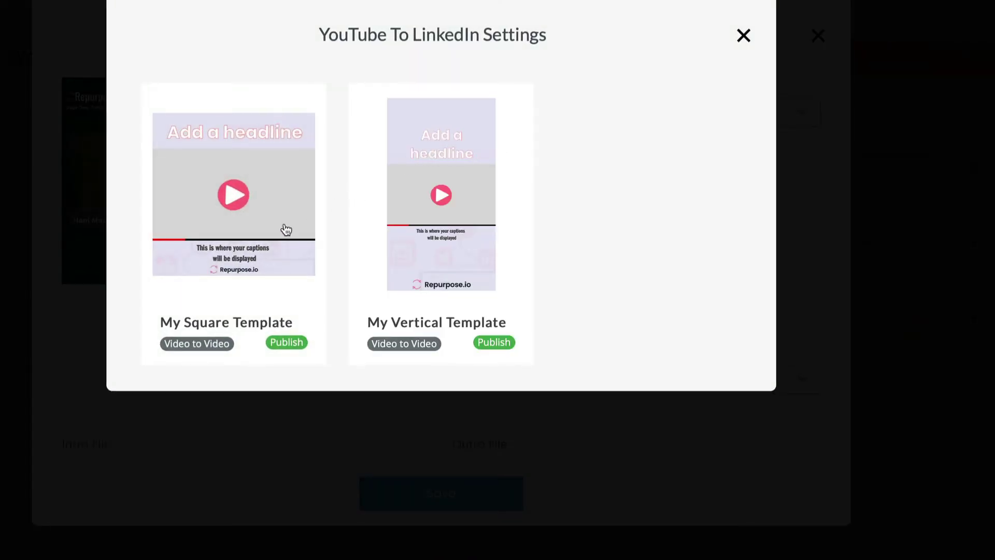
click(284, 228)
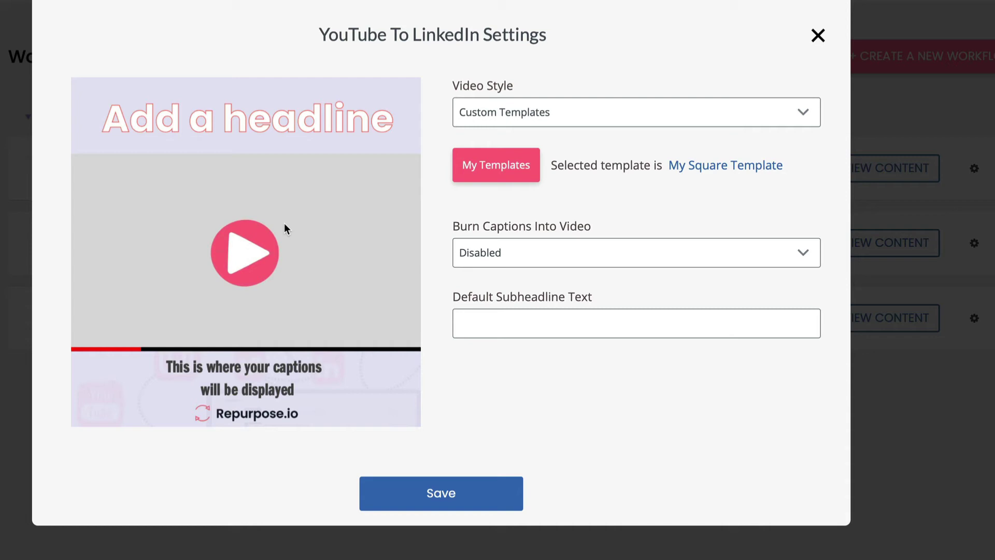
click(515, 251)
click(513, 256)
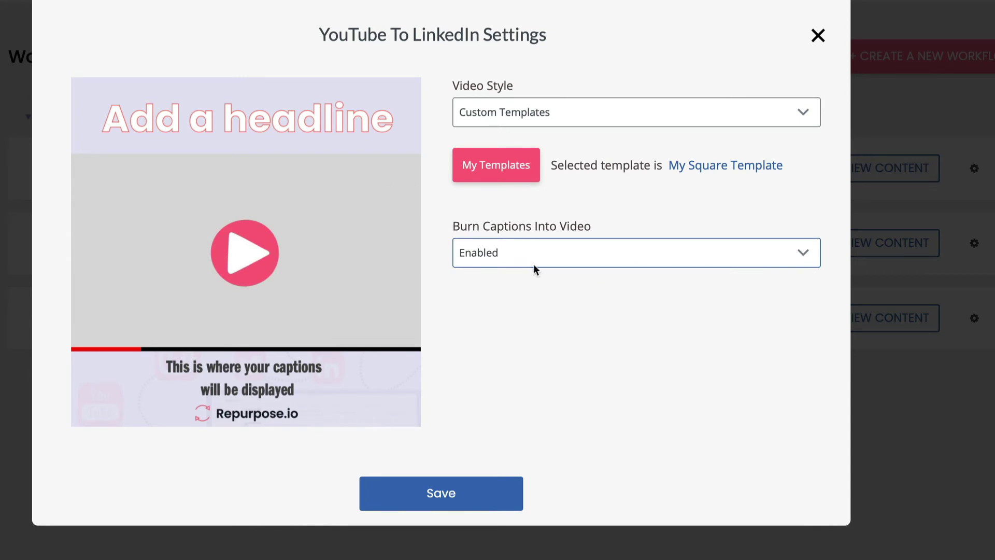
scroll(509, 260, down, 8)
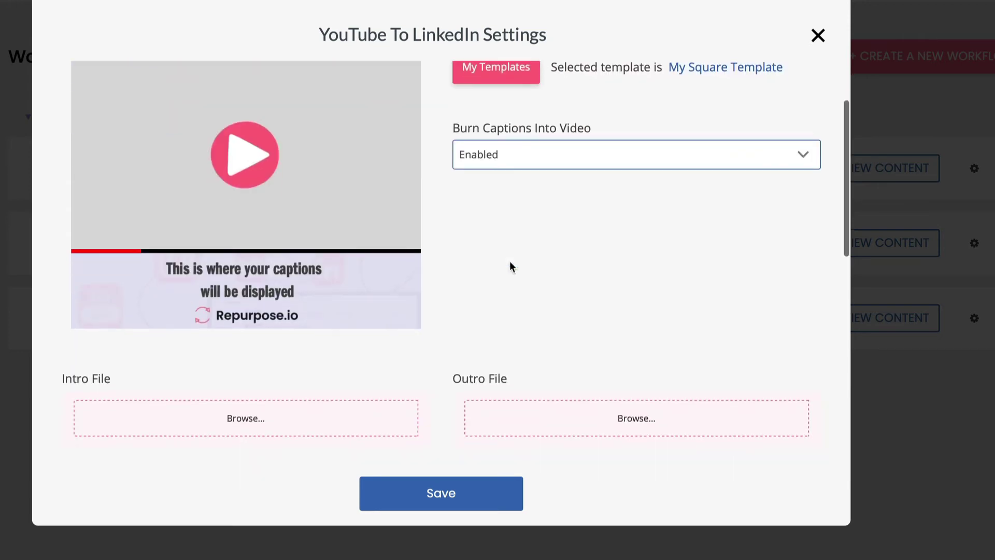
scroll(509, 266, down, 3)
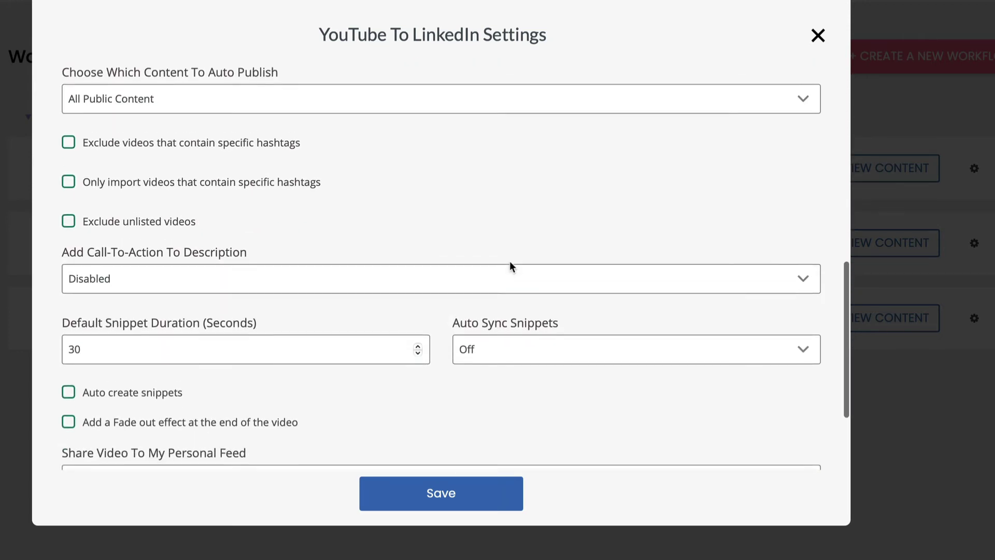
click(508, 342)
click(496, 353)
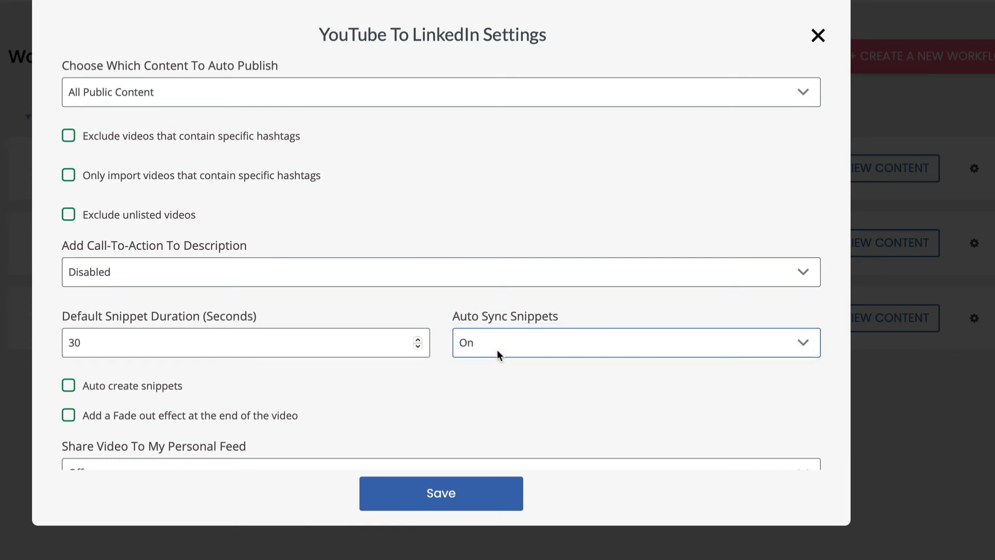
Step: Save the LinkedIn settings, then snip Cherry Blossom Soldiers from 0:14 with a 55-second duration
click(458, 506)
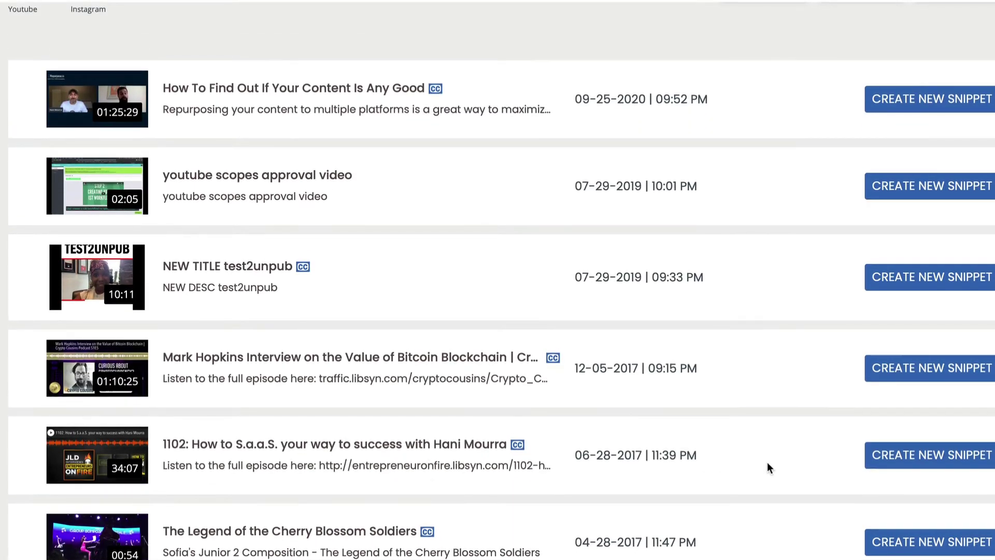
click(900, 542)
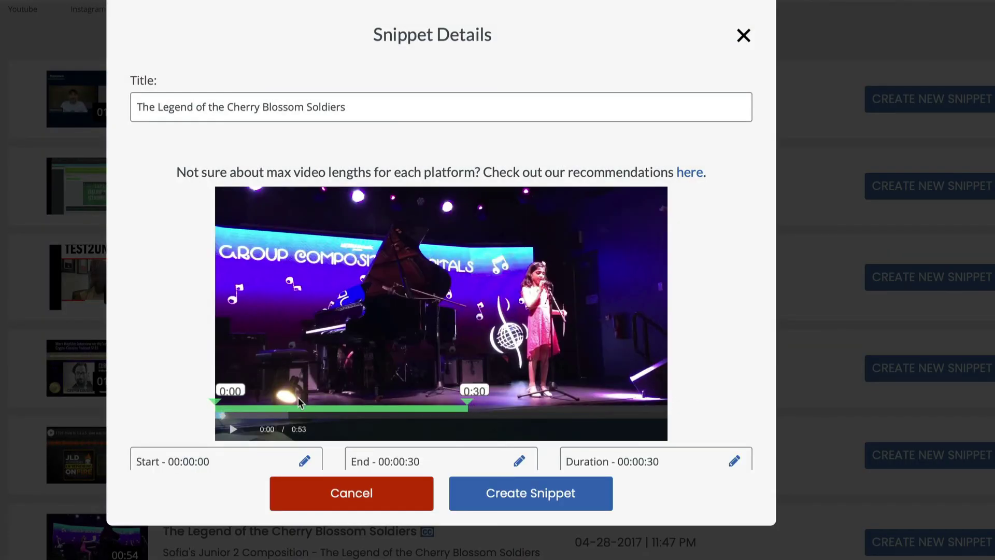
drag(215, 409, 341, 408)
drag(468, 406, 537, 410)
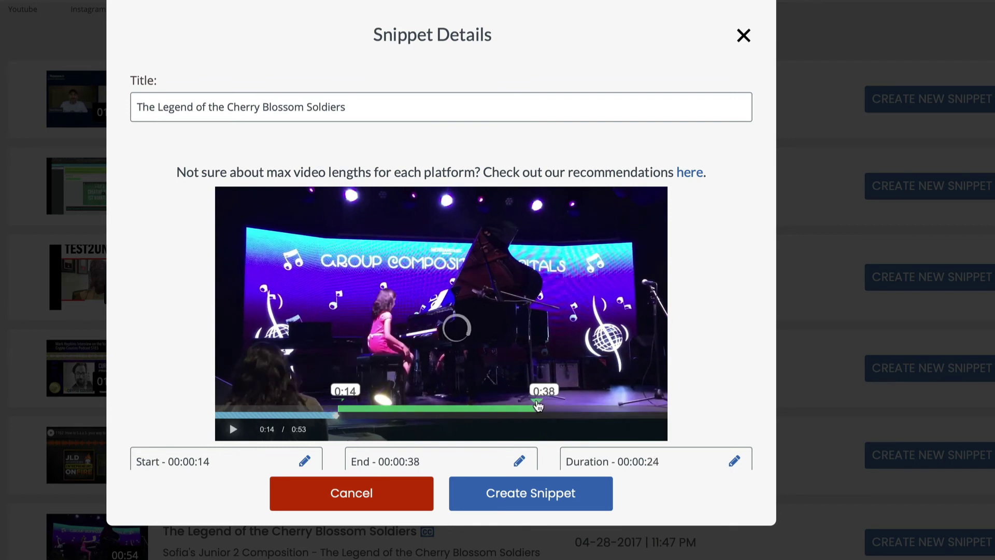
click(732, 460)
drag(666, 459, 551, 466)
text(55)
click(737, 465)
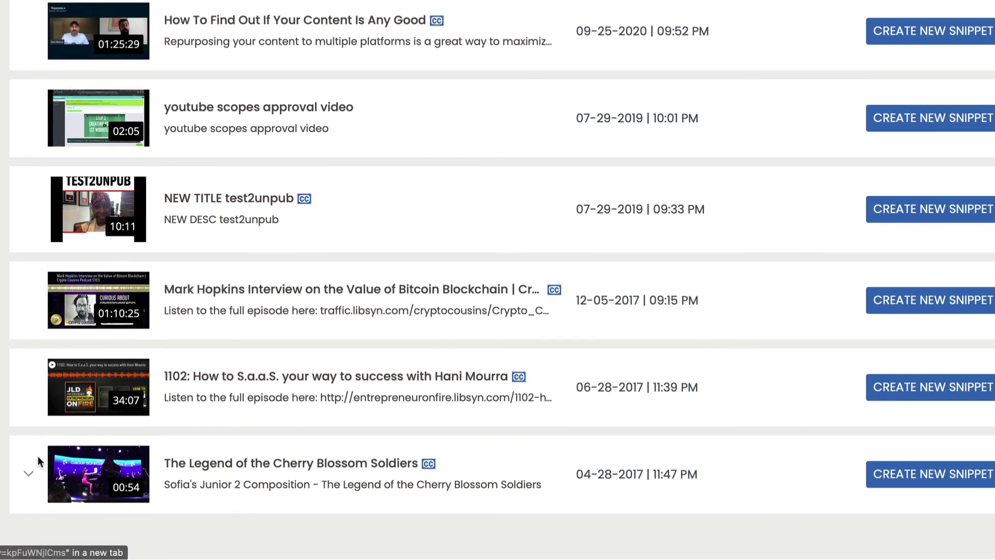
Step: Open the YouTube to LinkedIn workflow's content and expand the Cherry Blossom video to show its snippet
click(29, 475)
scroll(30, 476, down, 2)
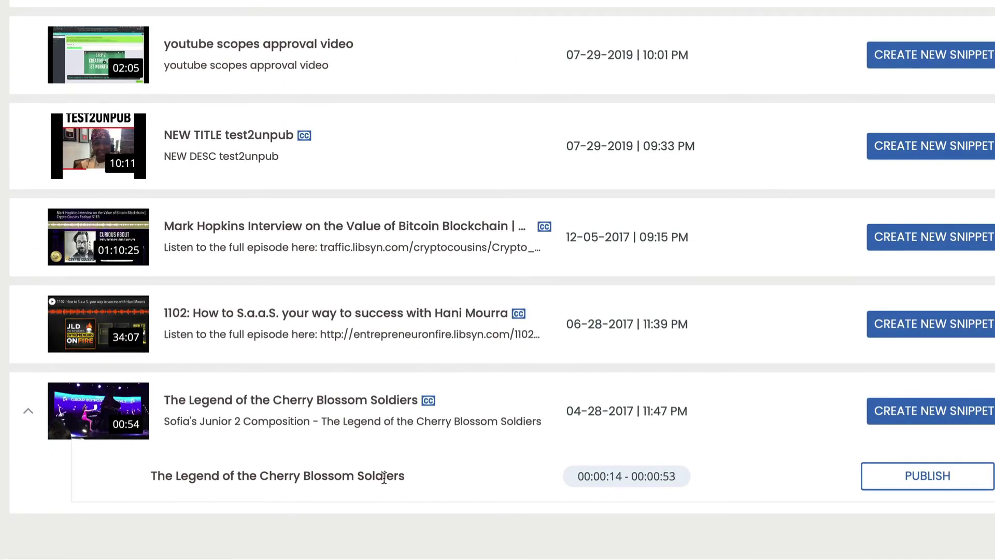
scroll(384, 478, up, 5)
scroll(384, 478, down, 1)
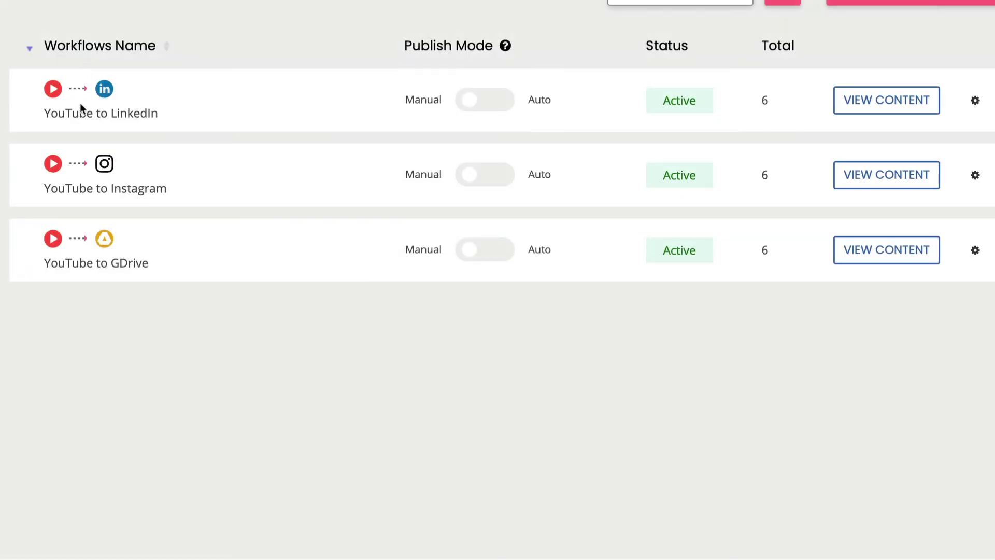
click(883, 101)
scroll(720, 122, down, 5)
scroll(425, 307, up, 1)
click(28, 354)
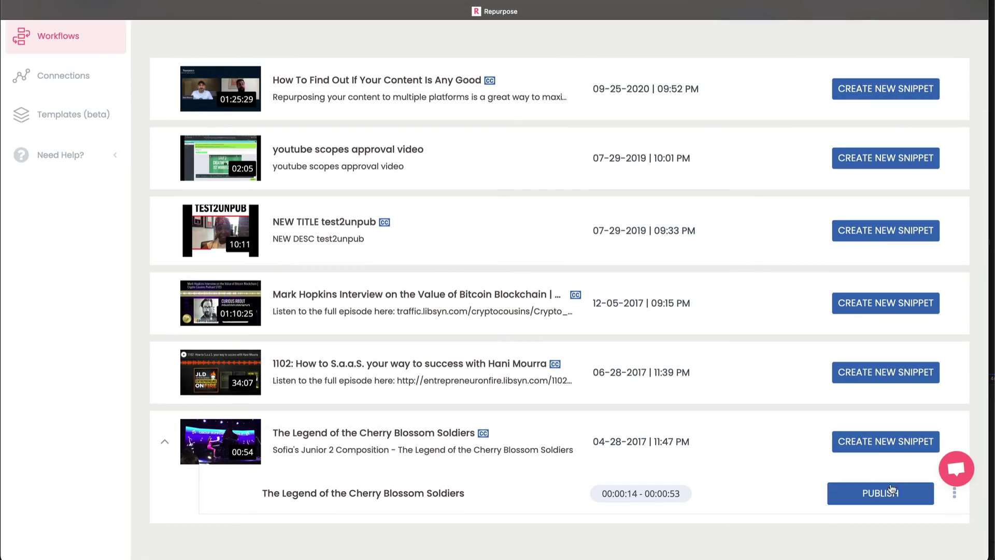
scroll(698, 271, up, 5)
scroll(697, 271, down, 5)
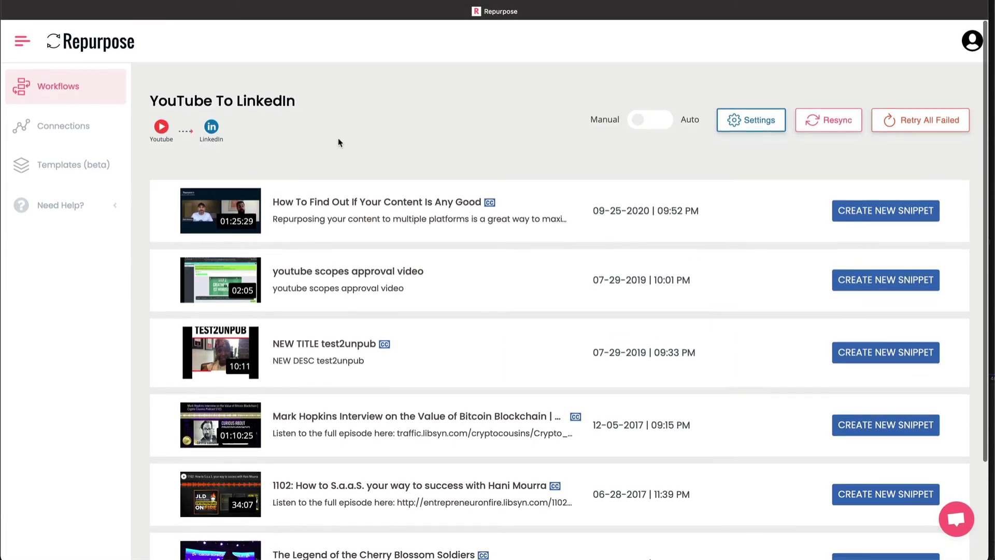
scroll(705, 432, up, 1)
Step: Schedule the Cherry Blossom snippet's LinkedIn post for 09/03/2021 at 12:10 AM
click(882, 493)
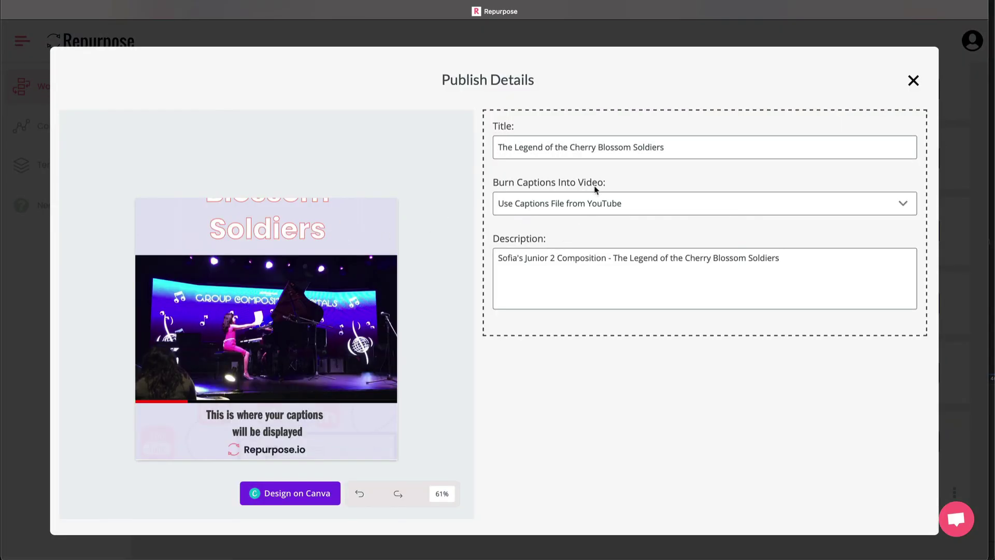
scroll(553, 406, down, 2)
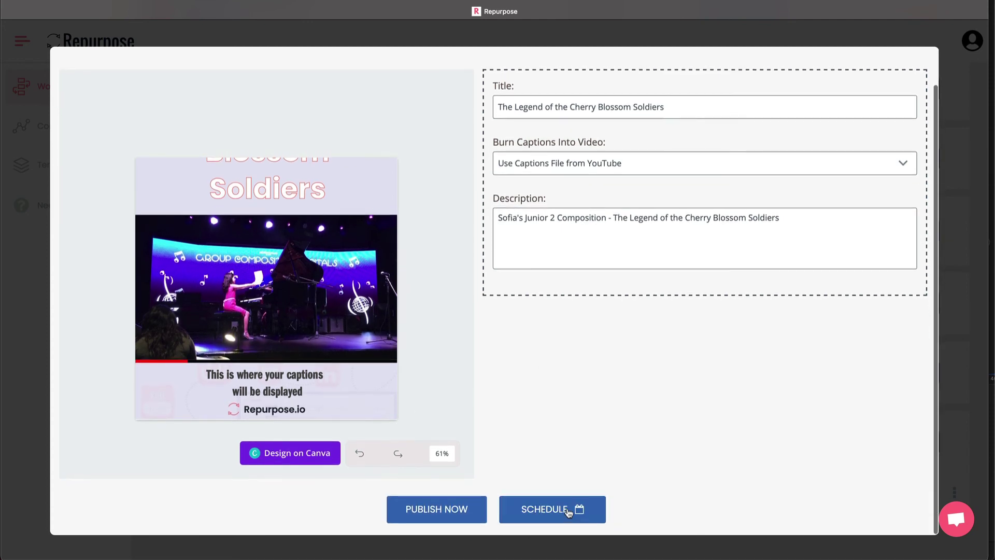
click(565, 511)
click(595, 364)
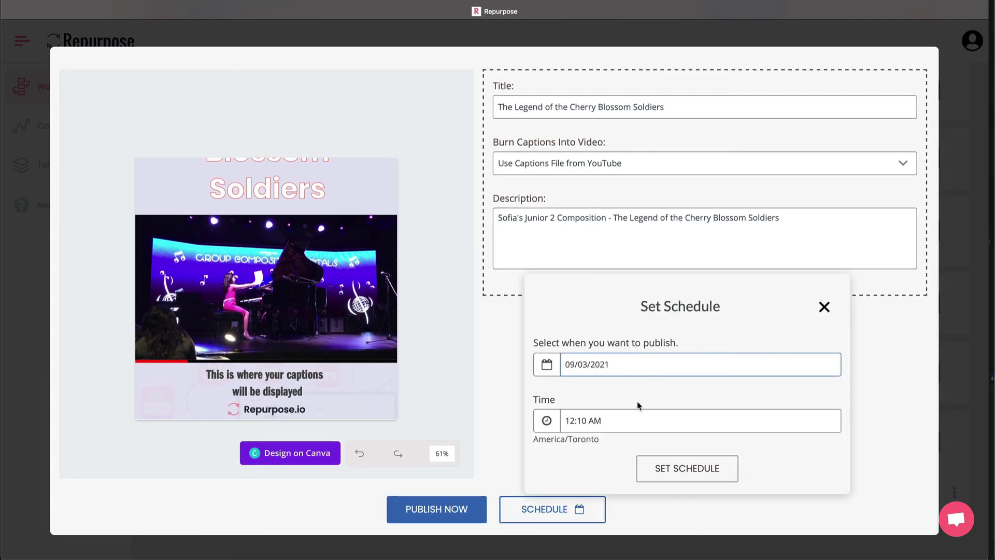
click(547, 365)
click(660, 252)
click(705, 460)
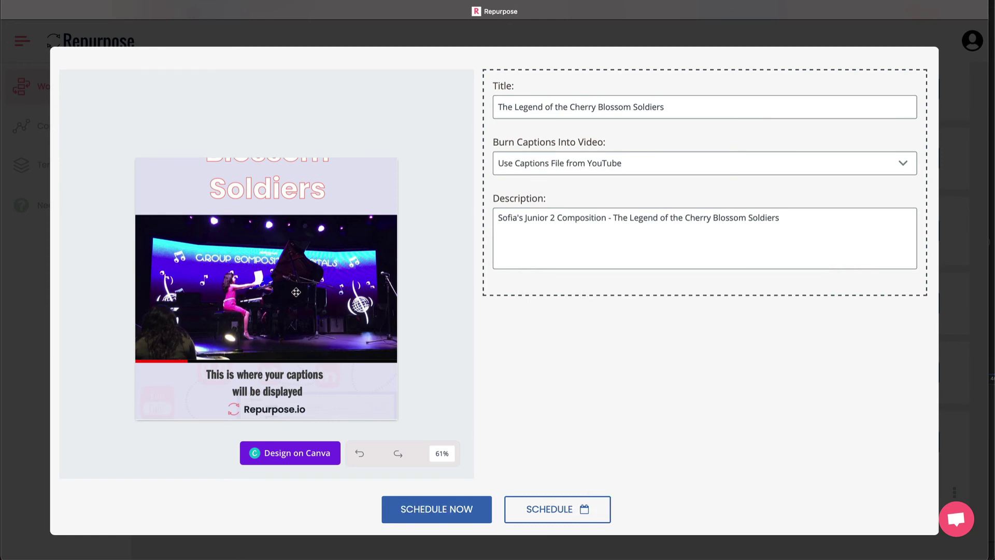
Step: Shrink the snippet's headline font size to 22 on the preview
scroll(288, 270, up, 2)
click(271, 222)
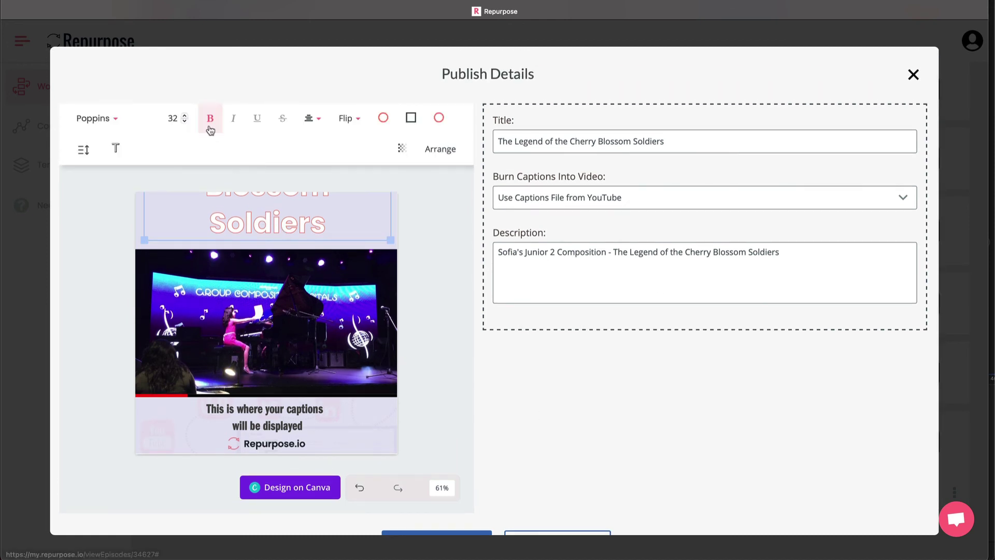
click(184, 123)
click(184, 122)
click(184, 123)
click(184, 123)
click(447, 247)
scroll(558, 366, down, 2)
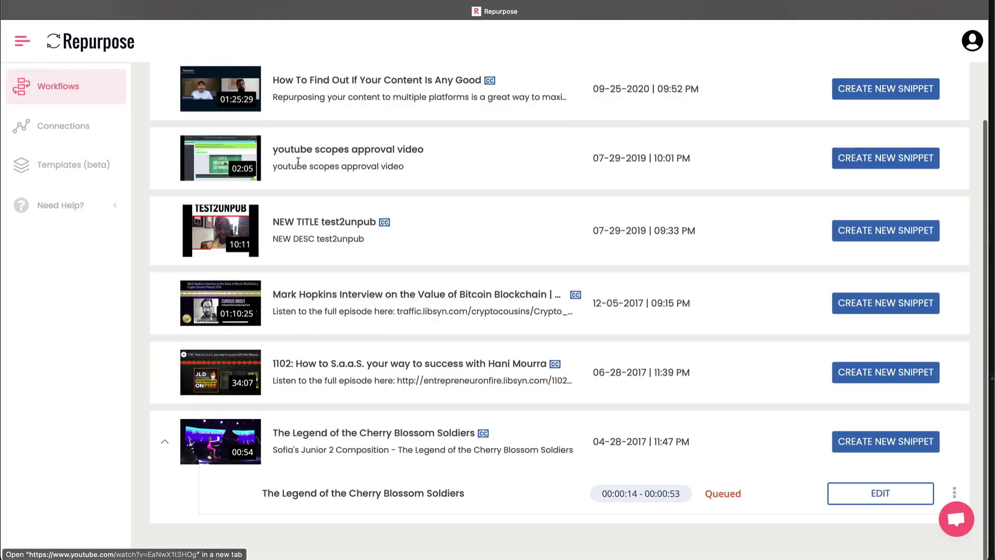
Step: In the YouTube to Instagram workflow, schedule the Cherry Blossom snippet for 09/06/2021 12:10 AM
scroll(298, 161, up, 3)
click(82, 98)
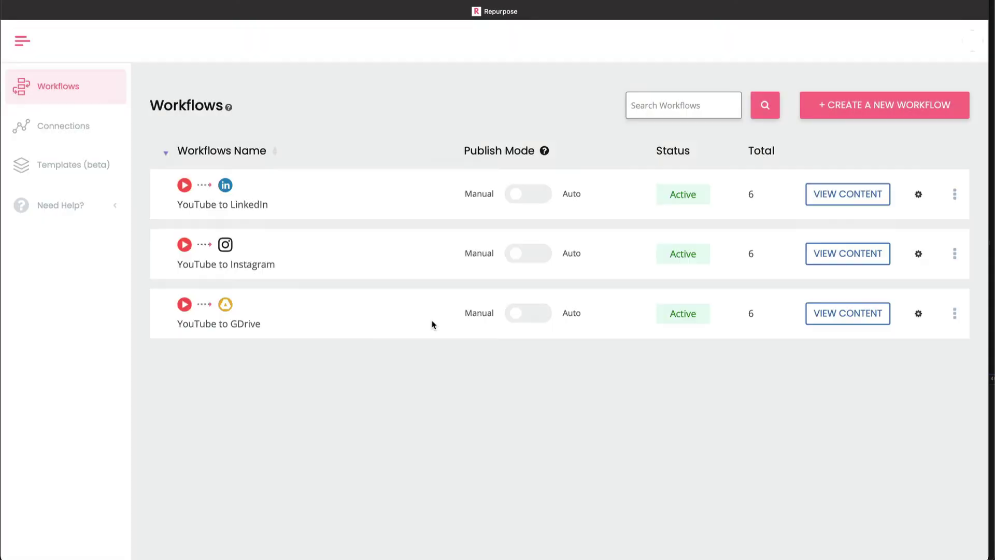
click(853, 261)
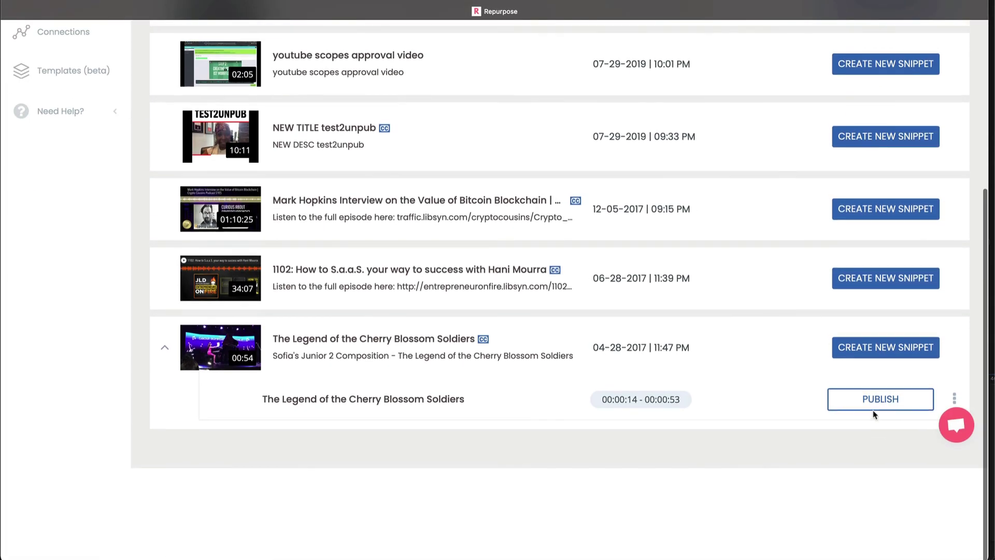
click(871, 403)
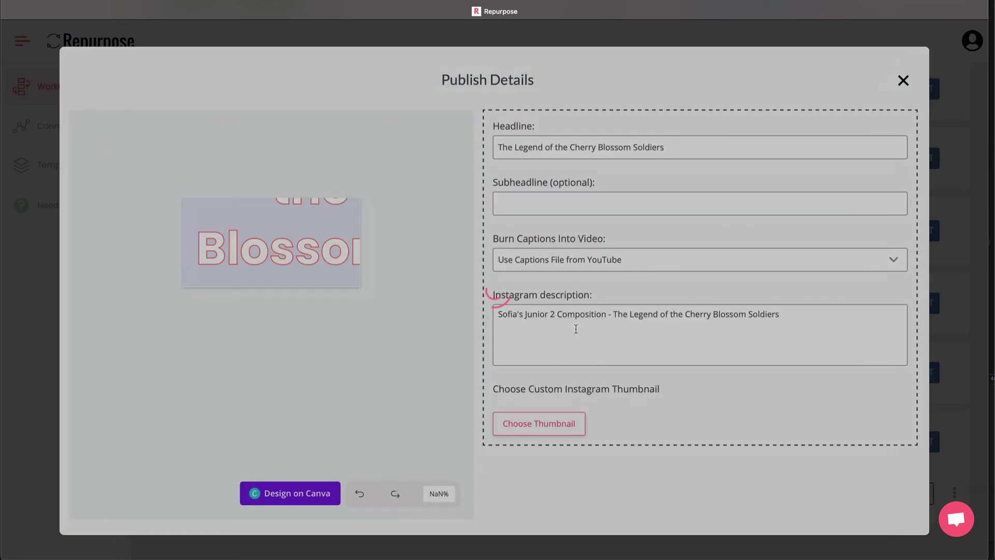
scroll(493, 448, down, 2)
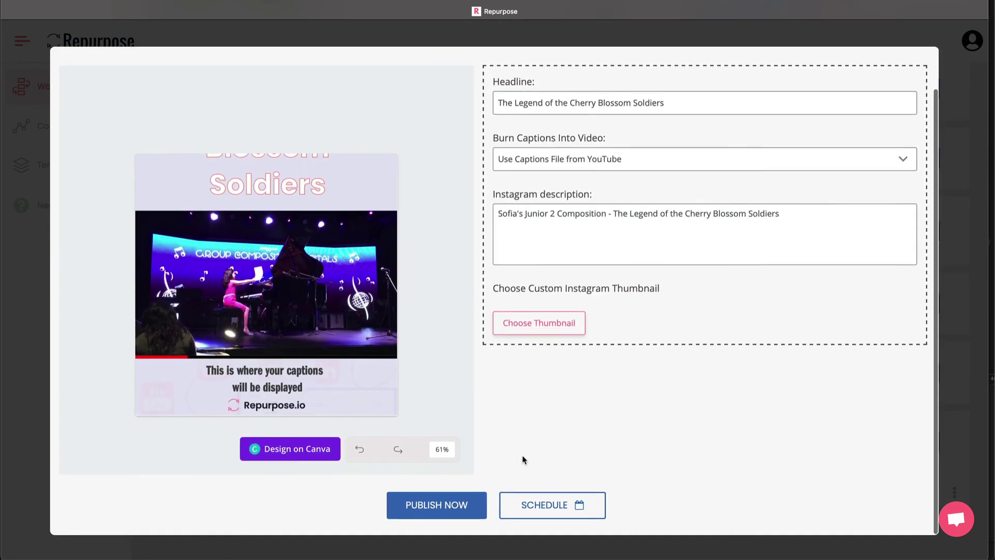
click(552, 509)
click(545, 364)
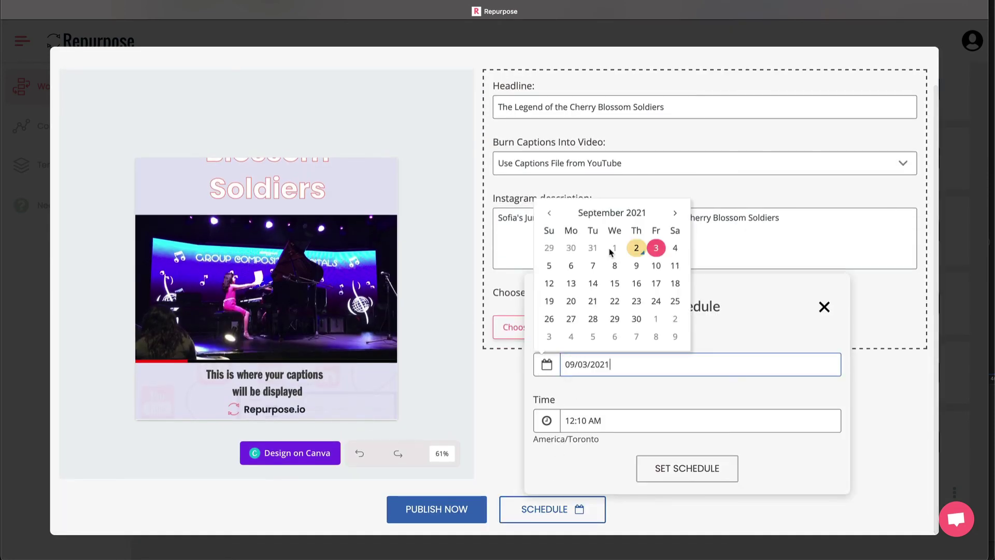
click(571, 265)
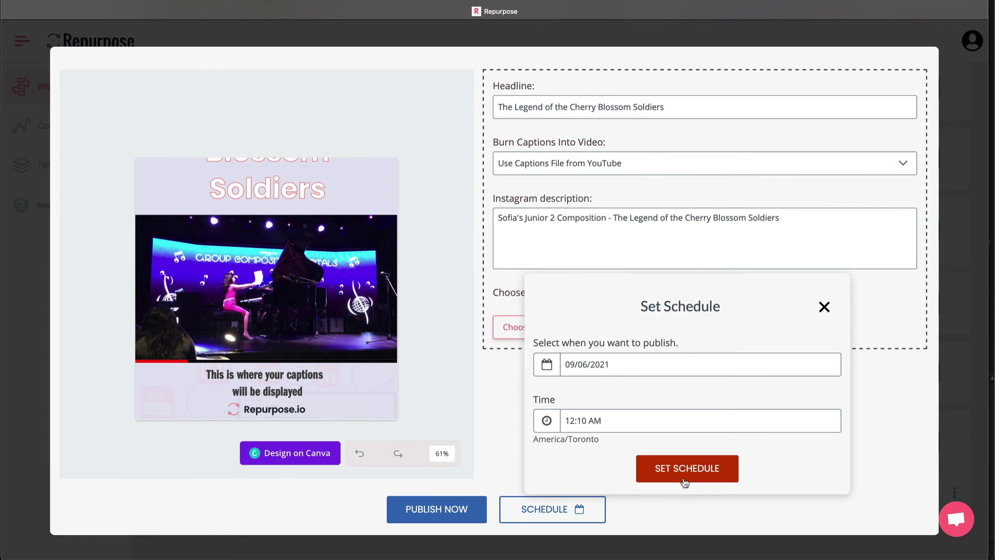
click(684, 479)
Step: Reduce the headline font size to 21 so it fits on two lines
click(269, 194)
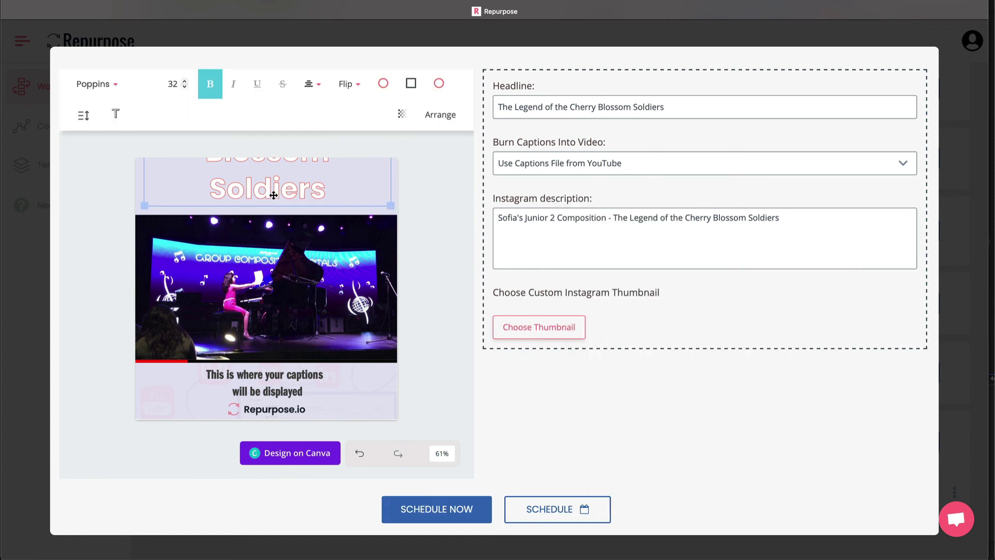
click(185, 87)
click(185, 86)
click(185, 87)
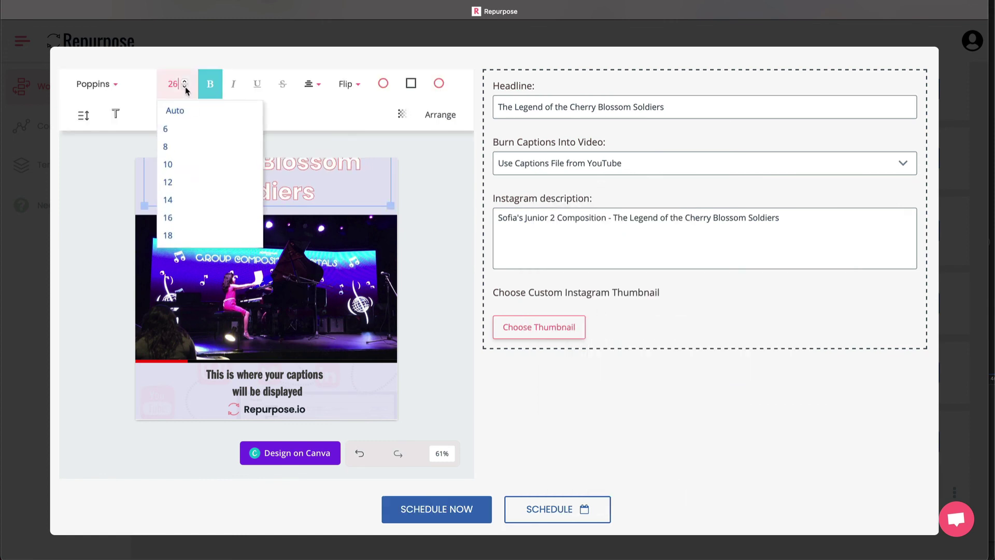
click(184, 87)
click(184, 87)
click(185, 87)
click(184, 87)
click(185, 87)
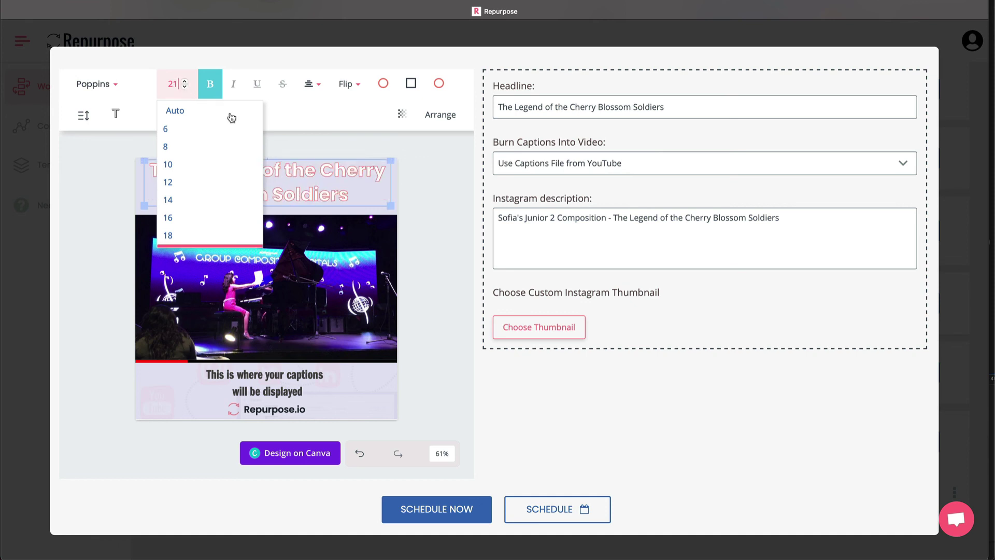
click(419, 206)
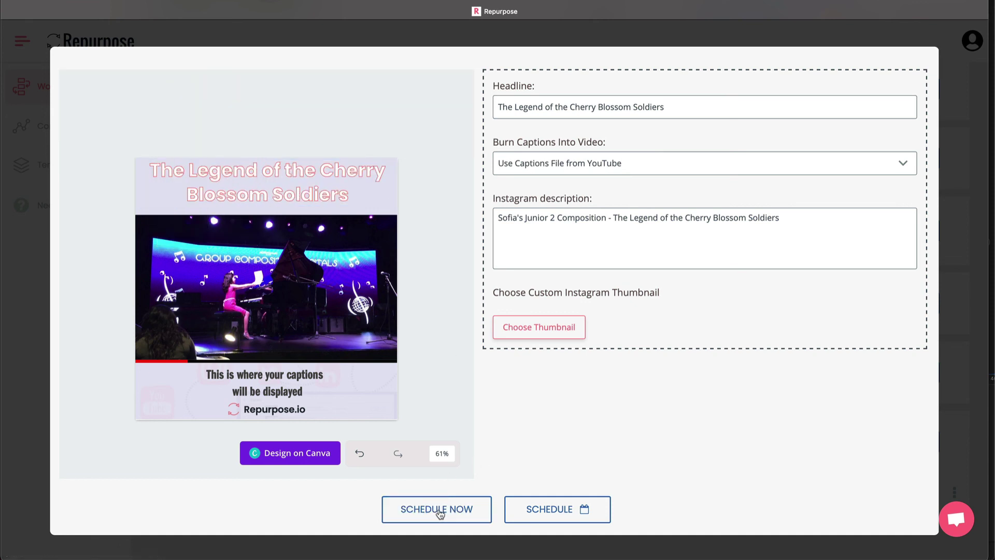